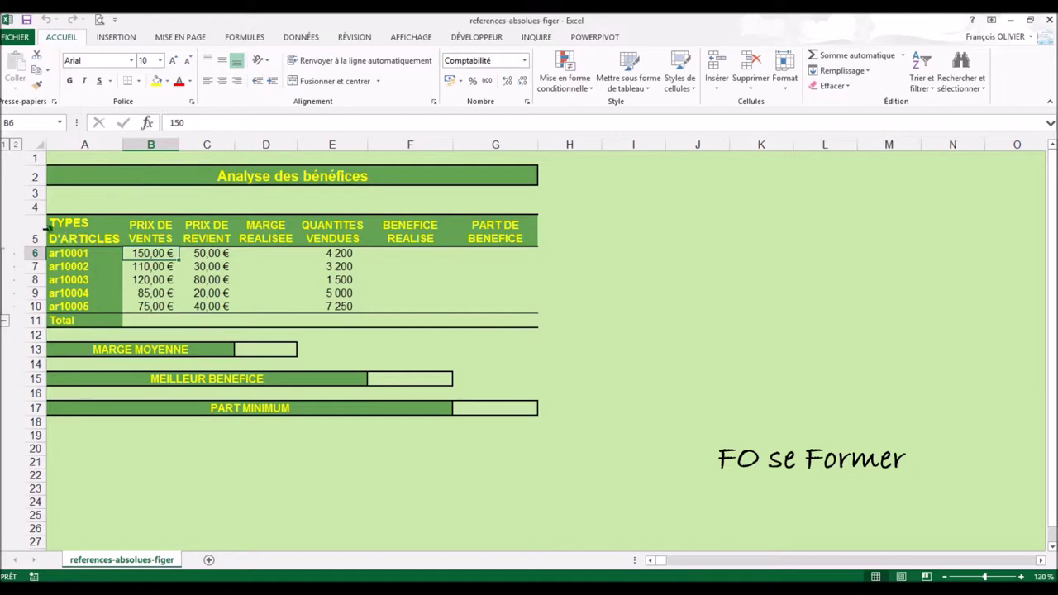
# Enter =B6-C6 across D6:D10, giving margins from 100 € down to 35 €
pyautogui.click(268, 253)
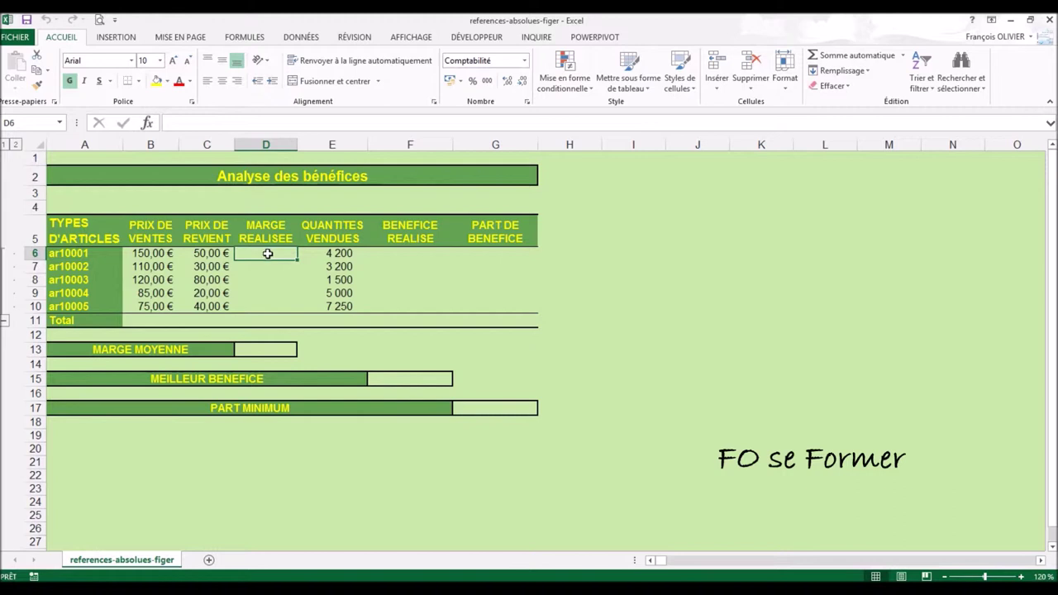
pyautogui.click(266, 255)
pyautogui.moveTo(267, 258); pyautogui.dragTo(273, 305)
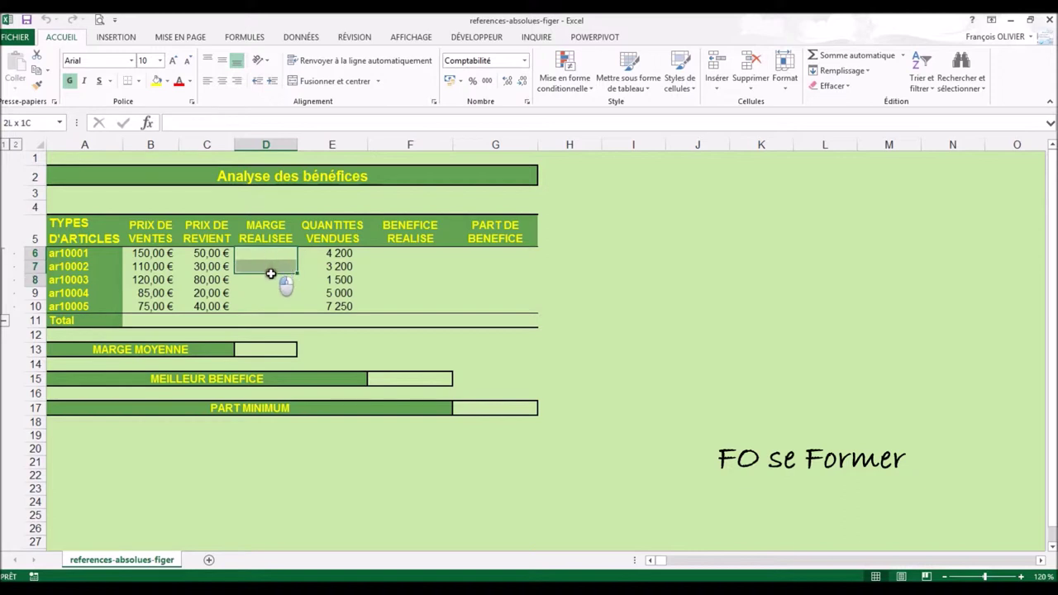
pyautogui.moveTo(273, 305); pyautogui.dragTo(273, 306)
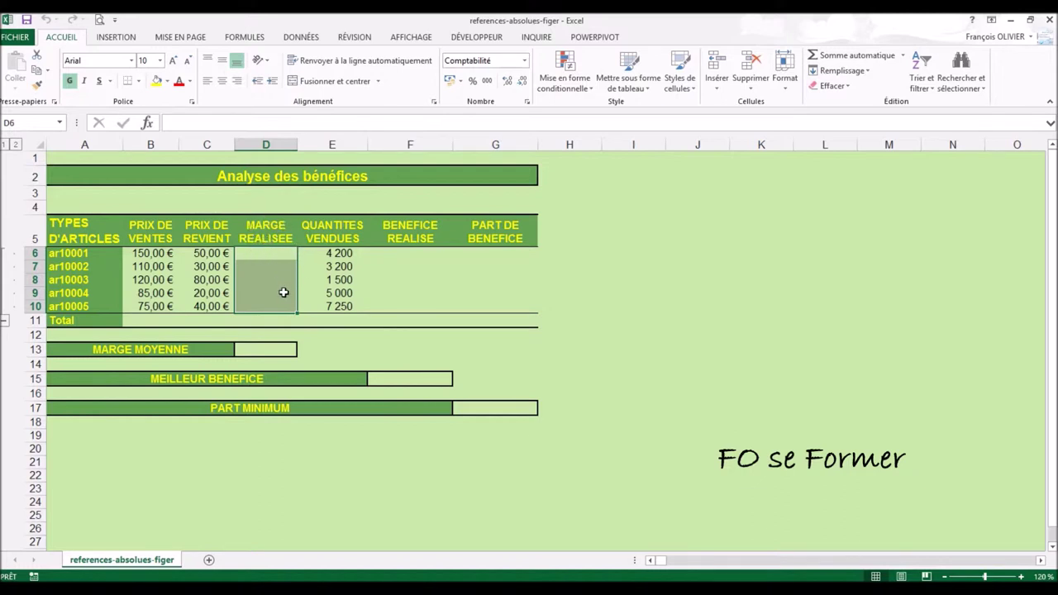
pyautogui.write('=')
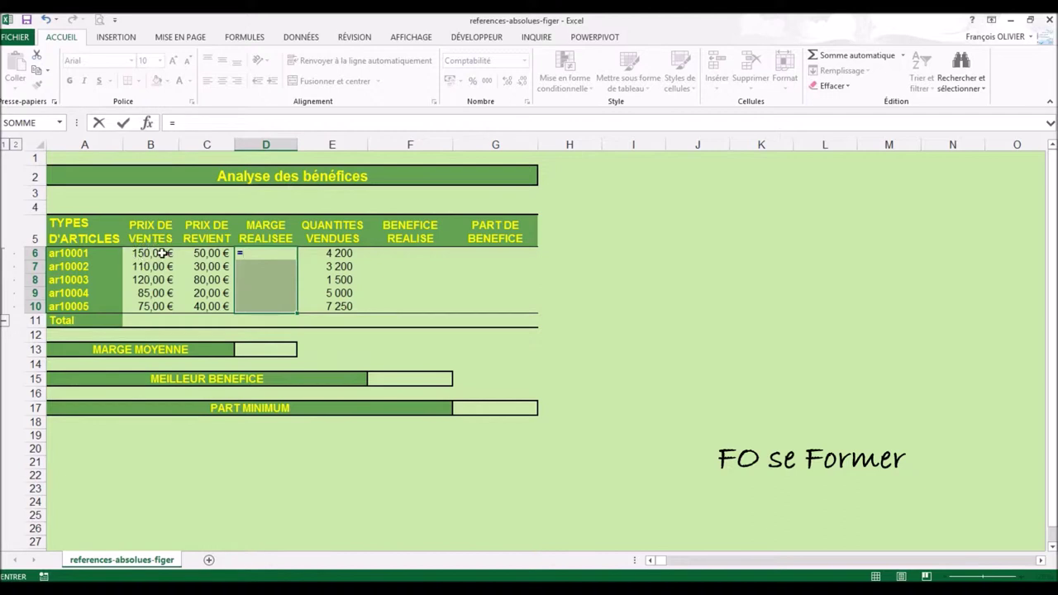
pyautogui.click(149, 253)
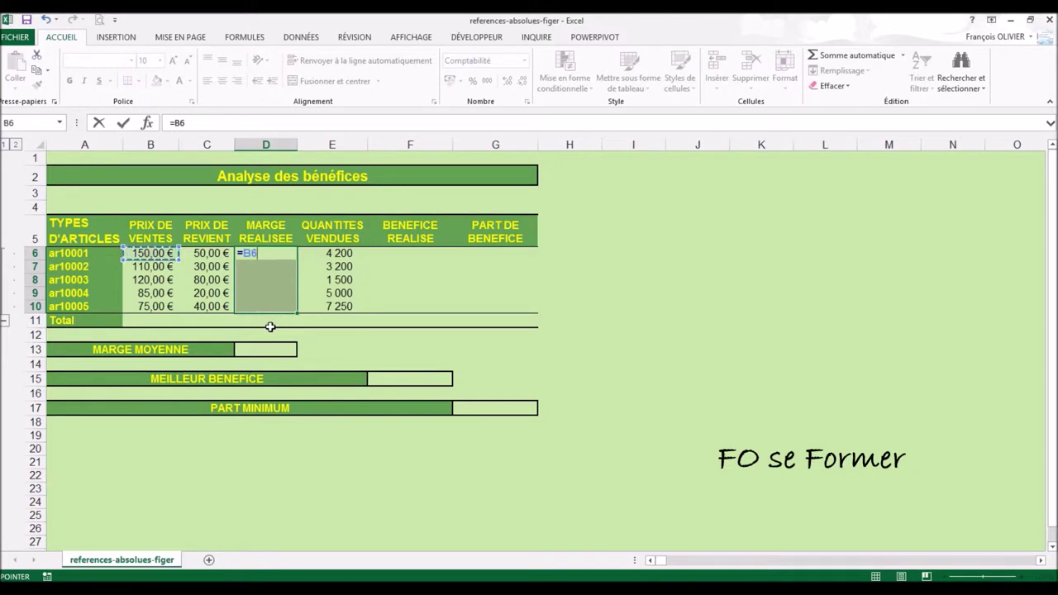
pyautogui.write('-')
pyautogui.click(206, 254)
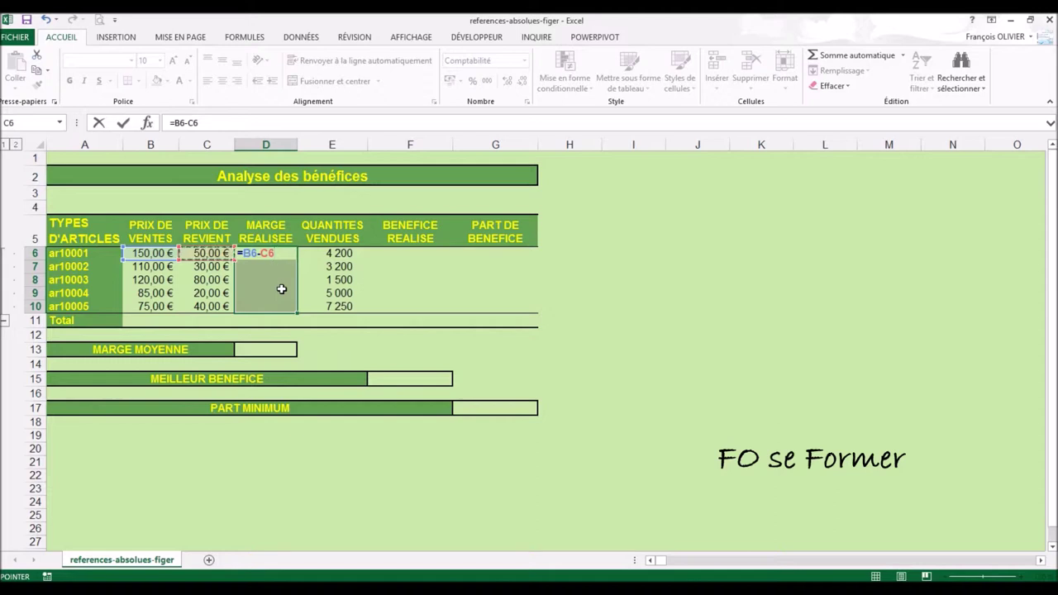
pyautogui.hotkey('ctrl', 'Return')
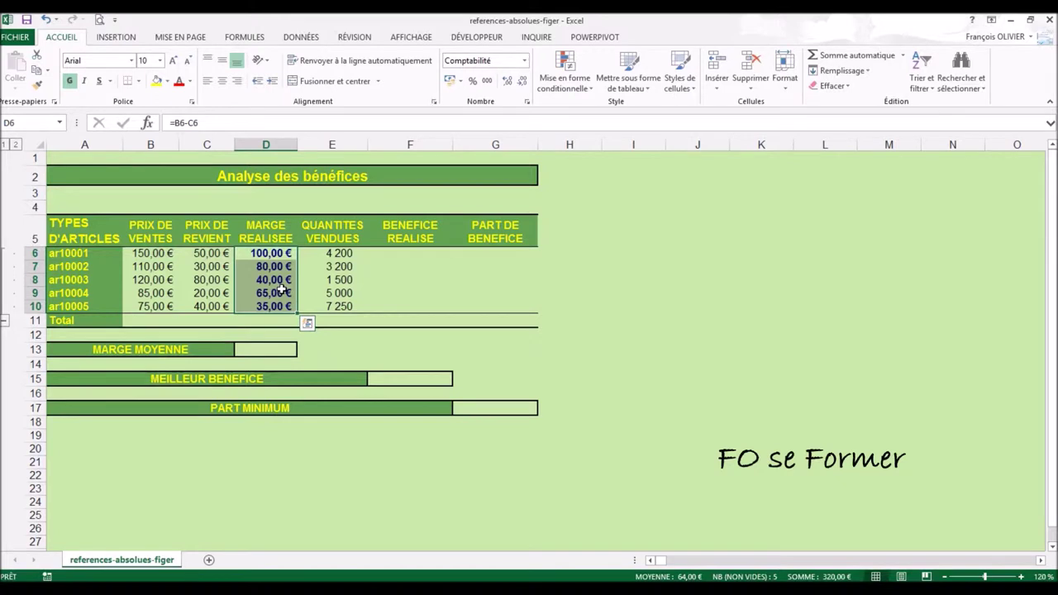
pyautogui.click(261, 253)
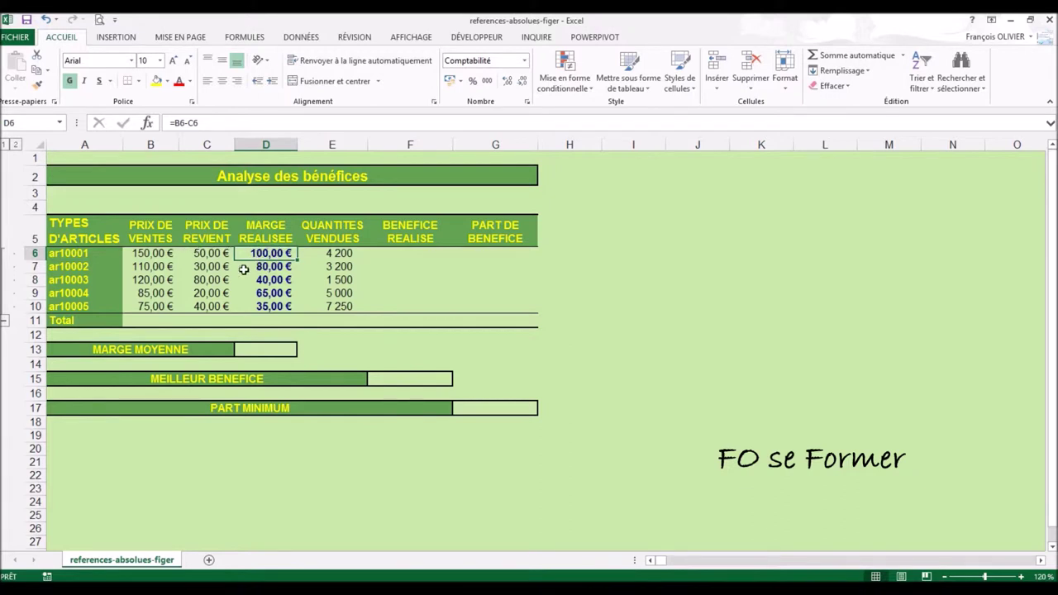
pyautogui.click(265, 267)
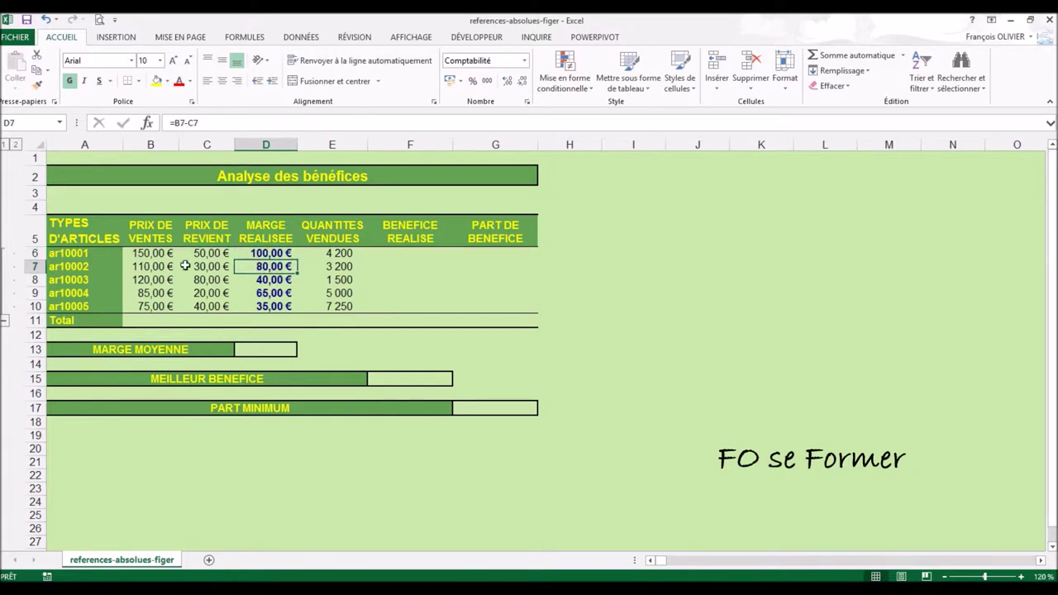
pyautogui.click(252, 279)
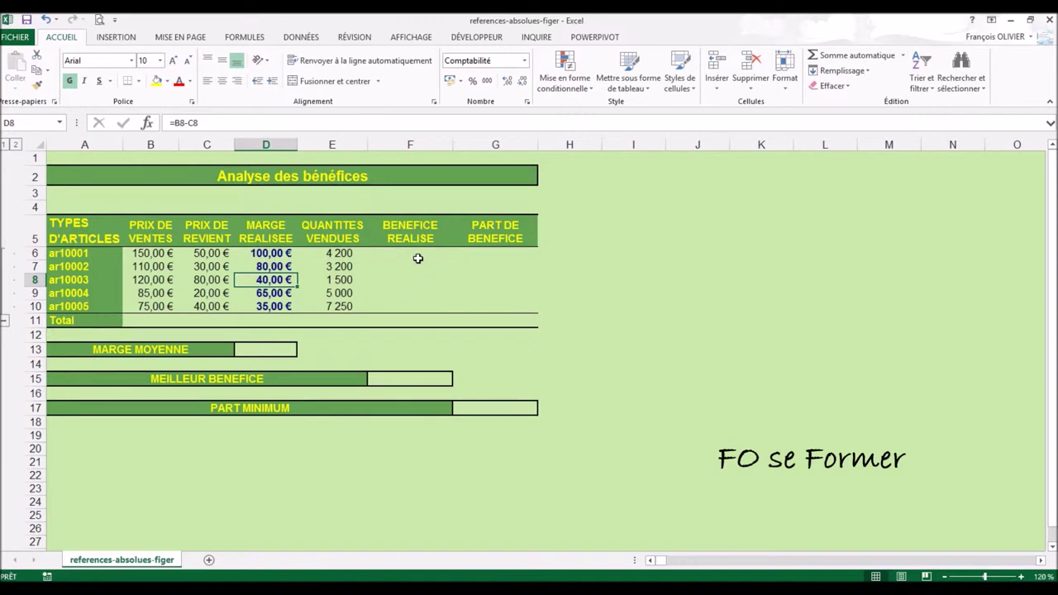
pyautogui.click(413, 255)
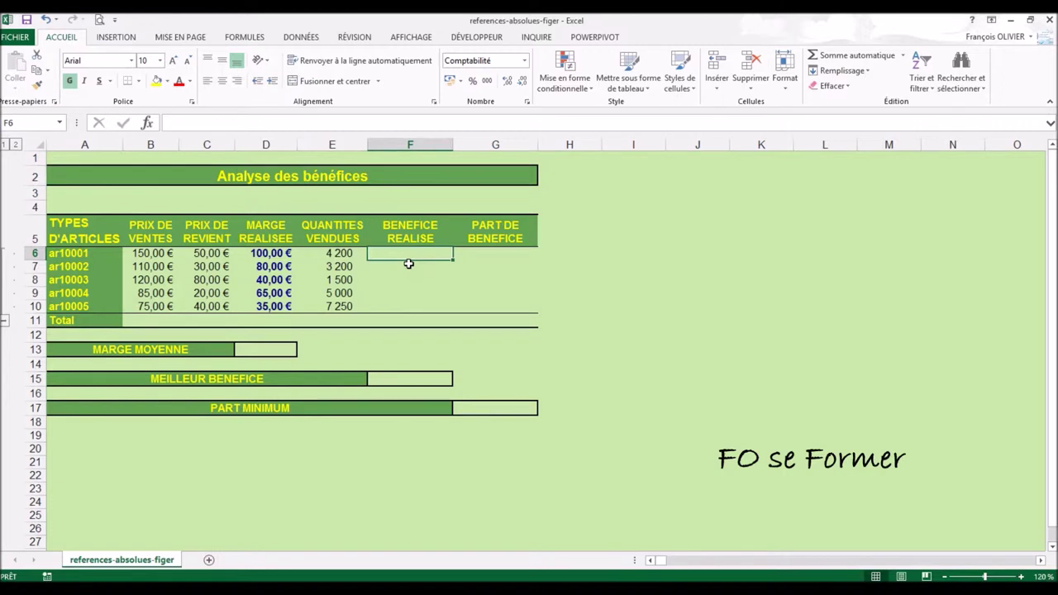
# Fill F6:F10 with =D6*E6, giving profits from 420 000 € to 253 750 €
pyautogui.click(411, 254)
pyautogui.moveTo(411, 254); pyautogui.dragTo(418, 302)
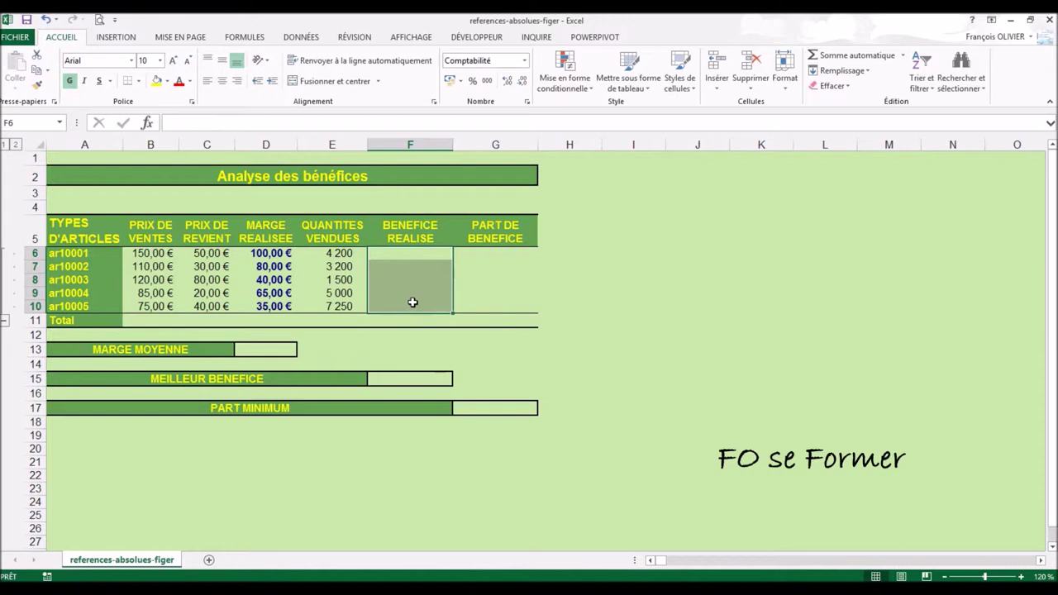
pyautogui.write('=')
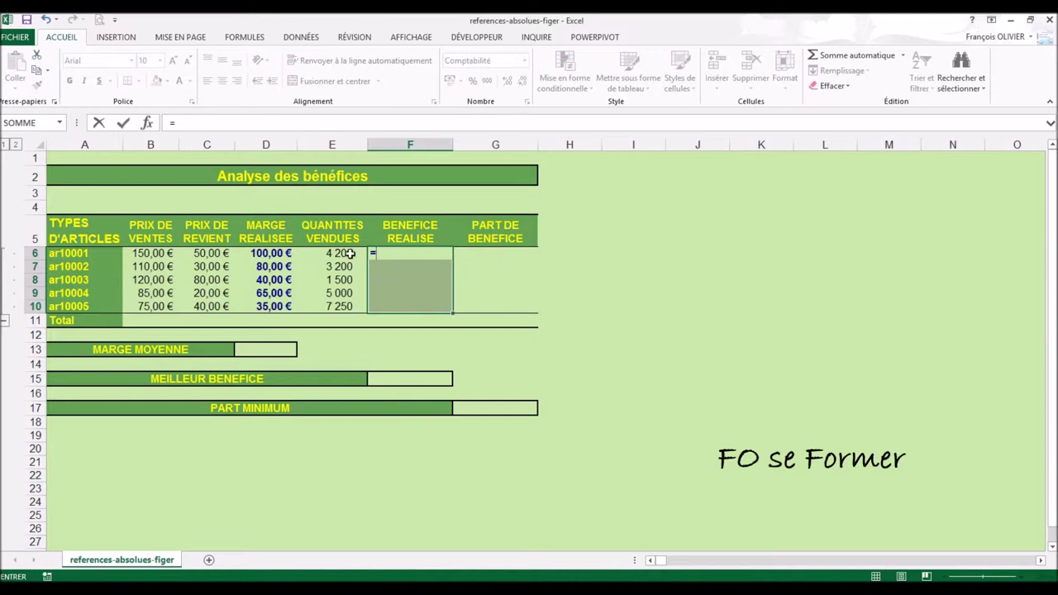
pyautogui.click(266, 254)
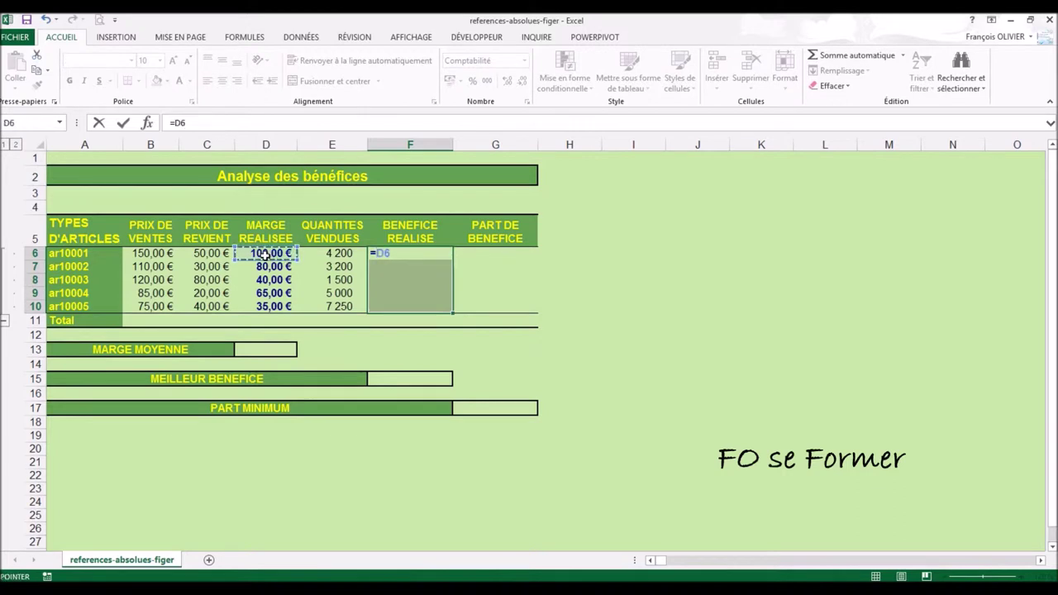
pyautogui.write('*')
pyautogui.click(342, 252)
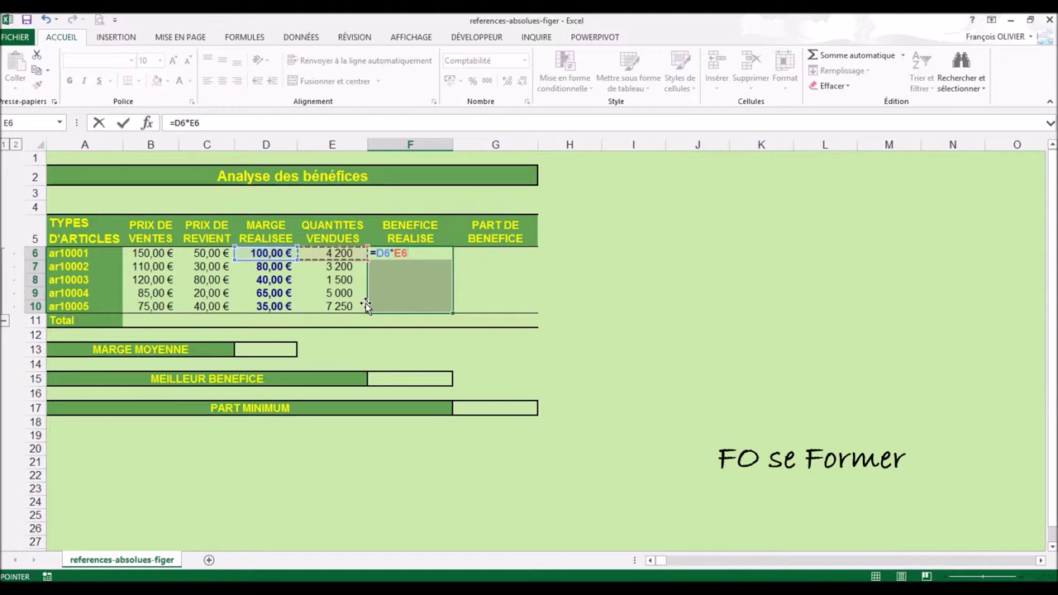
pyautogui.hotkey('ctrl', 'Return')
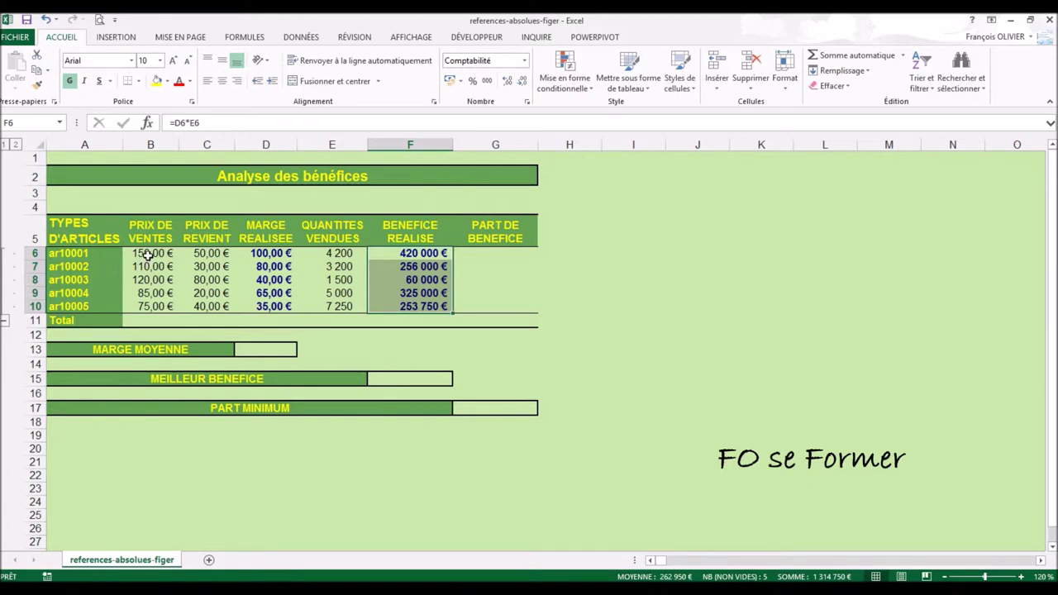
pyautogui.click(146, 256)
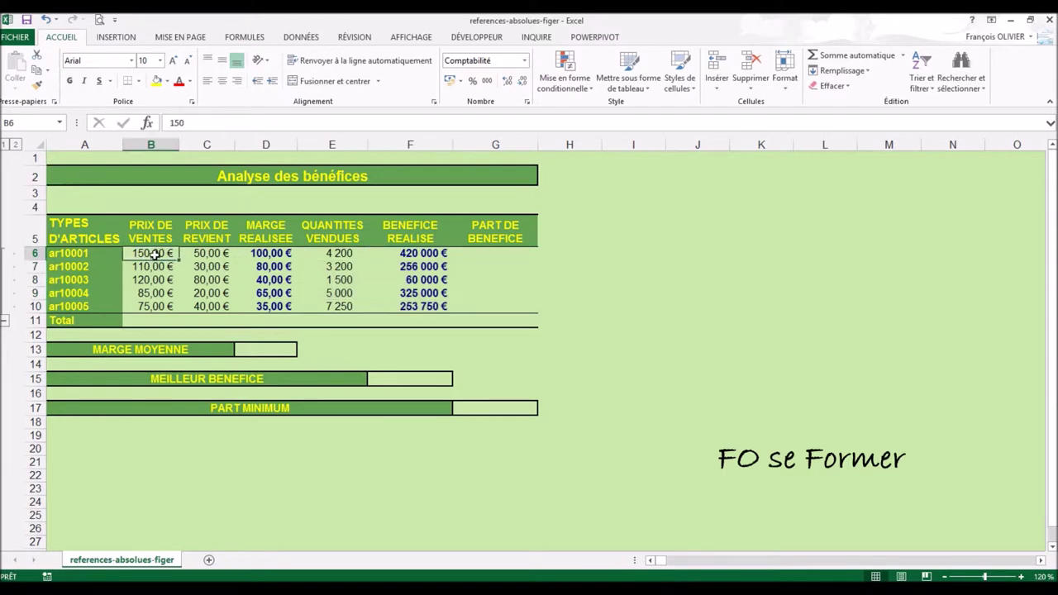
# AutoSum B6:F11 so the Total row shows 21 150 units and 1 314 750,00 € profit
pyautogui.moveTo(152, 254); pyautogui.dragTo(408, 309)
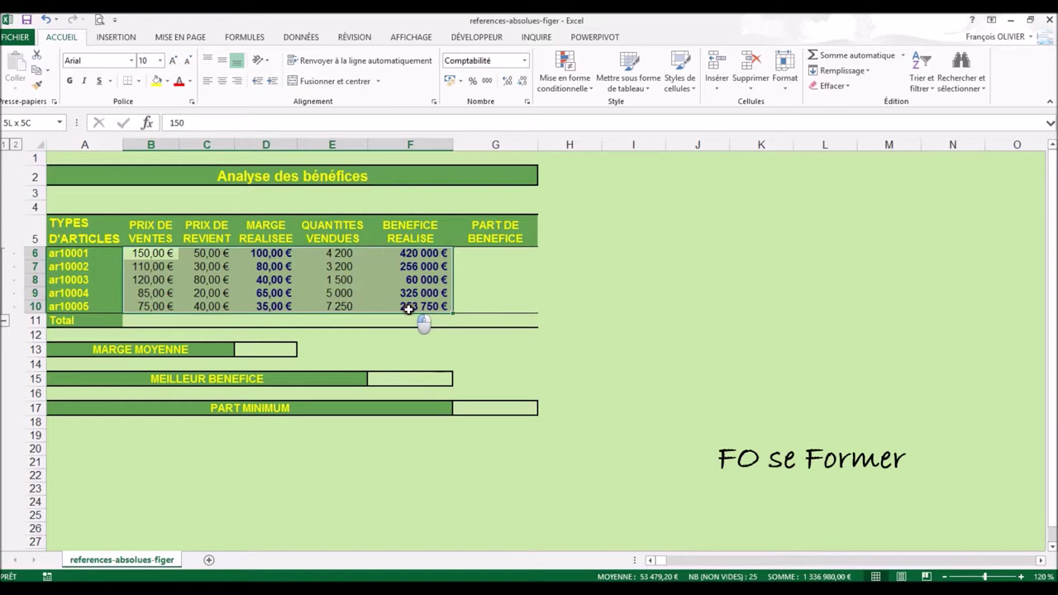
pyautogui.moveTo(408, 309); pyautogui.dragTo(408, 319)
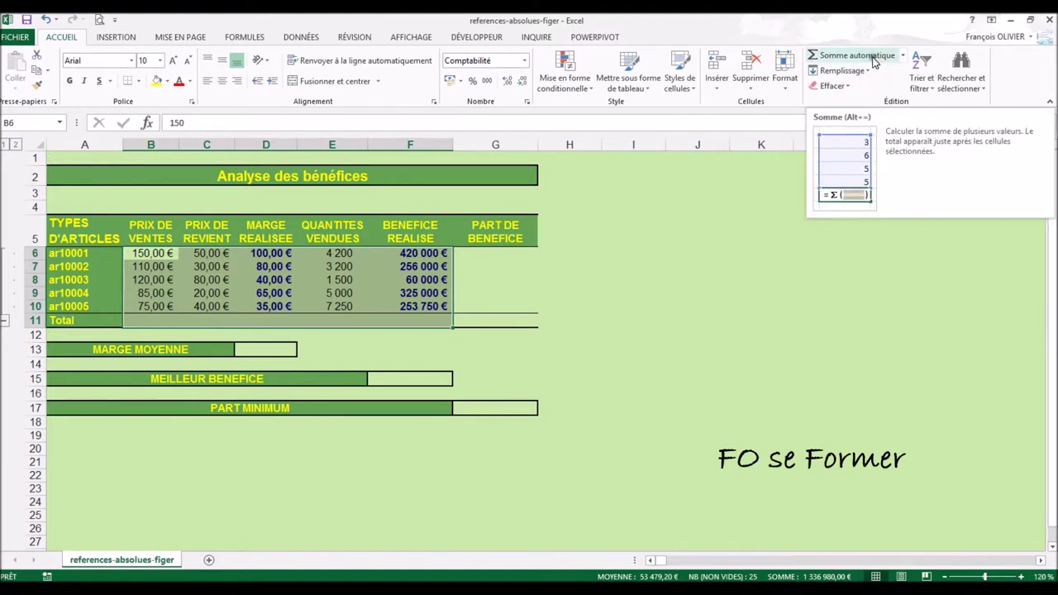
pyautogui.click(874, 61)
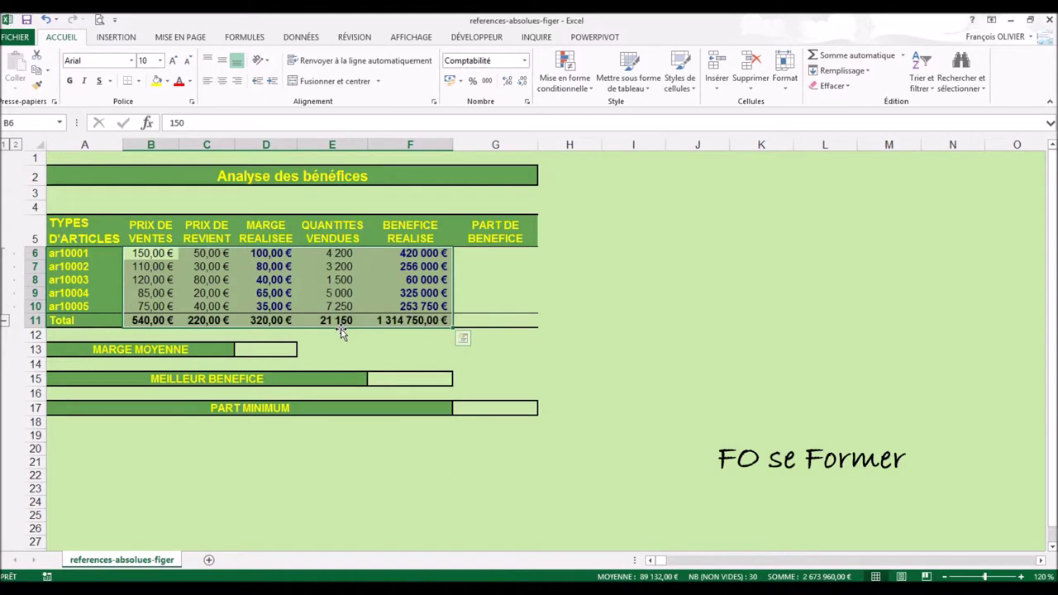
pyautogui.click(494, 253)
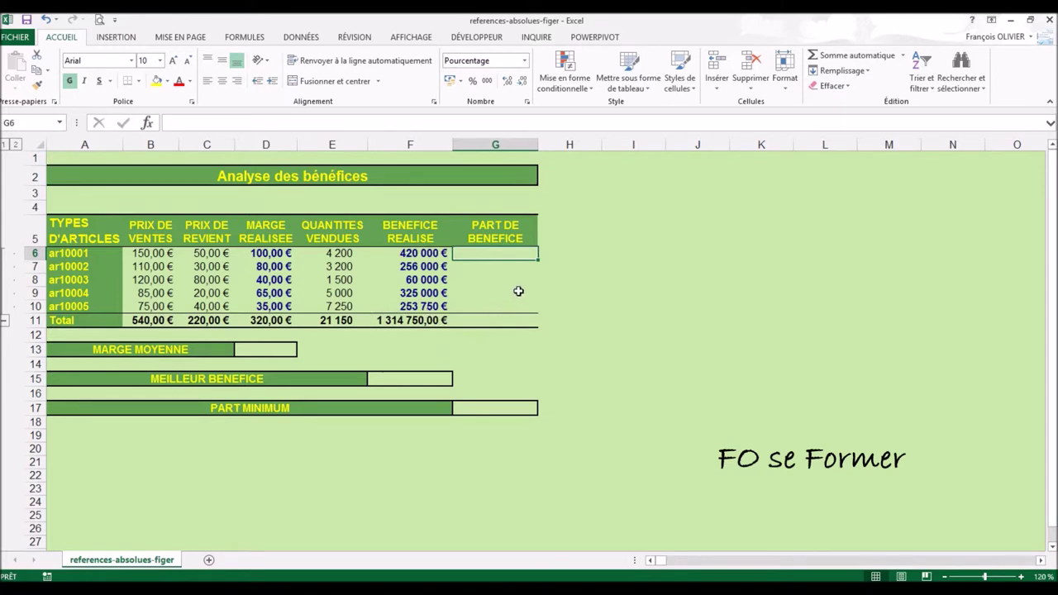
# Enter =F6/F11 into G6:G10, giving 32% for ar10001 and #DIV/0! below
pyautogui.click(502, 253)
pyautogui.moveTo(501, 253); pyautogui.dragTo(500, 304)
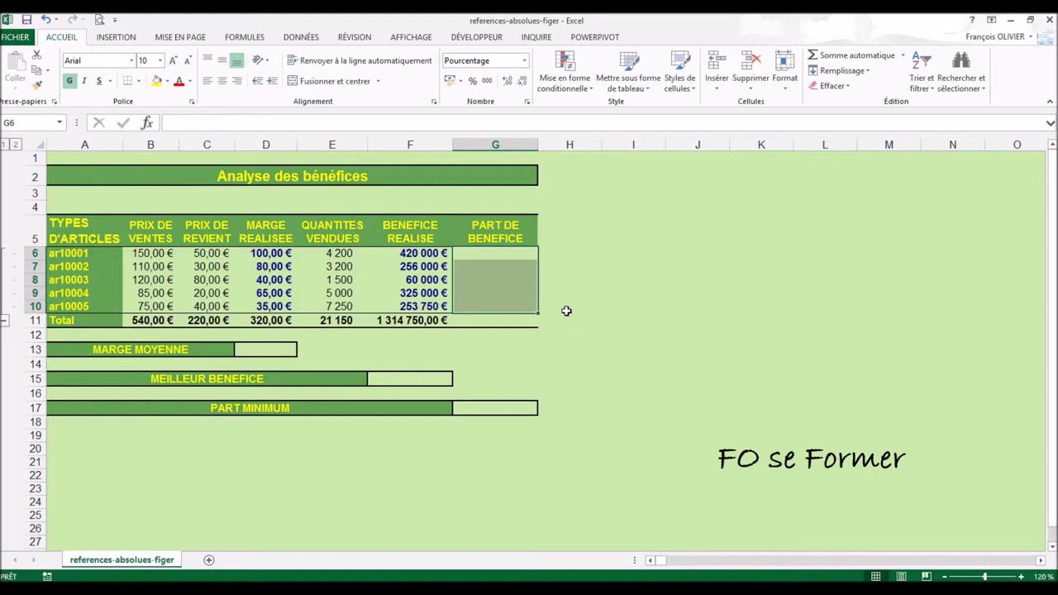
pyautogui.write('=')
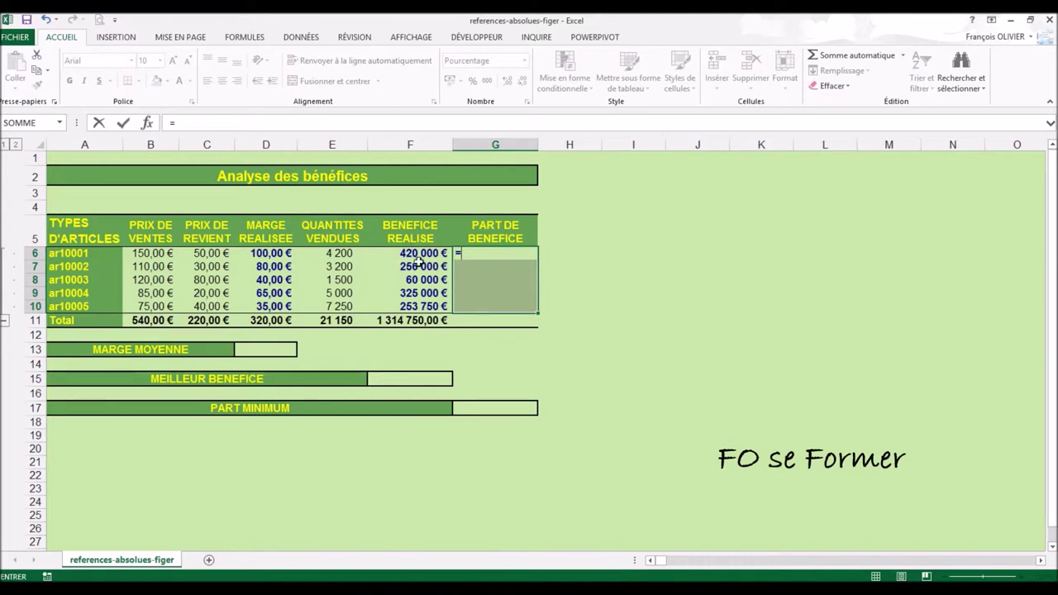
pyautogui.click(420, 254)
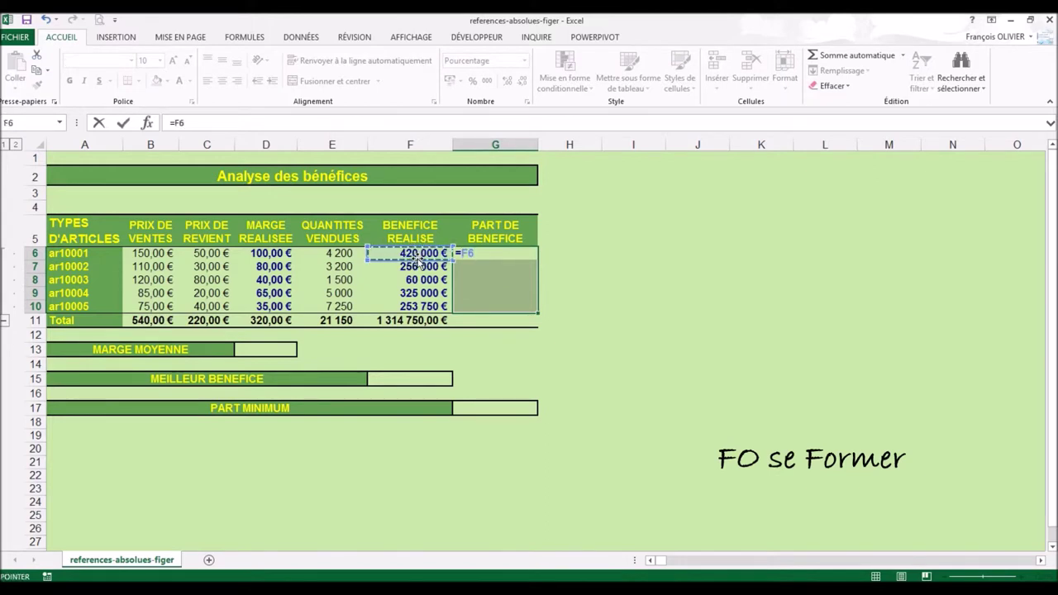
pyautogui.write('/')
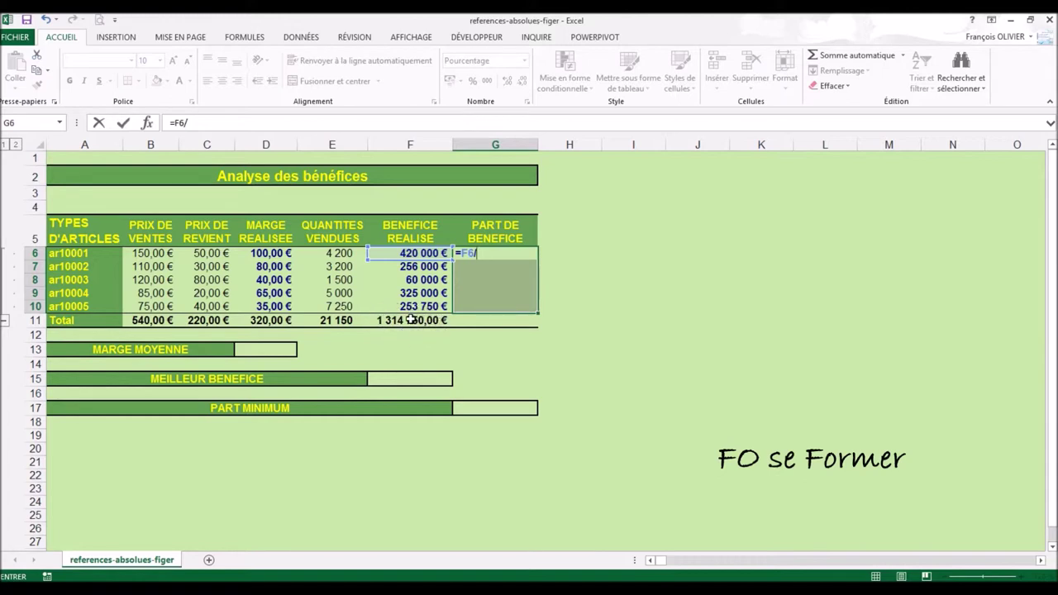
pyautogui.click(411, 320)
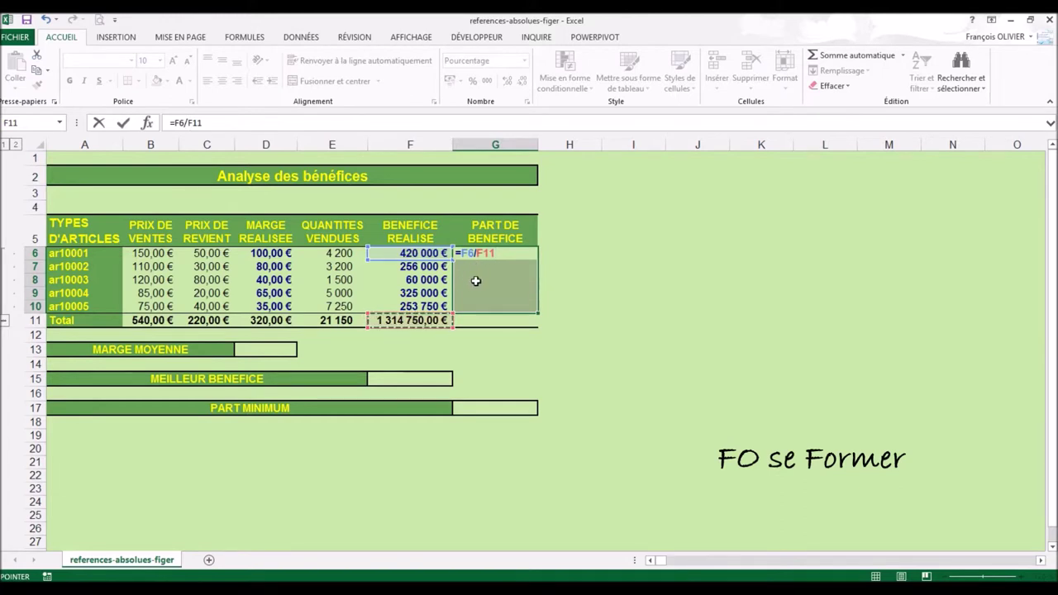
pyautogui.hotkey('ctrl', 'Return')
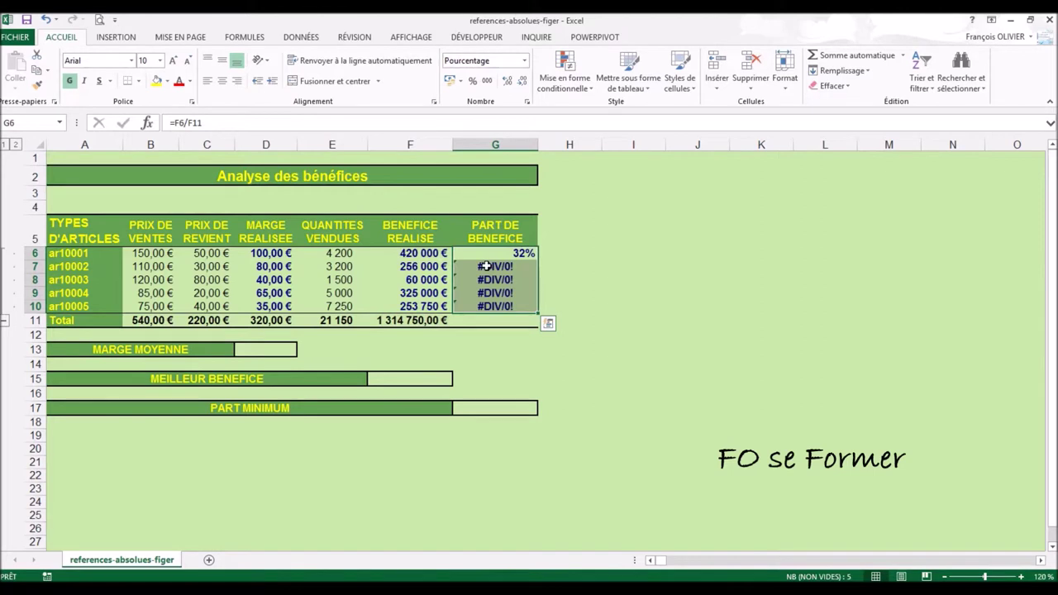
# Inspect the copied share formulas in G7 through G10 to find the shifted total reference
pyautogui.moveTo(489, 266); pyautogui.dragTo(489, 279)
pyautogui.click(489, 266)
pyautogui.click(491, 279)
pyautogui.click(493, 292)
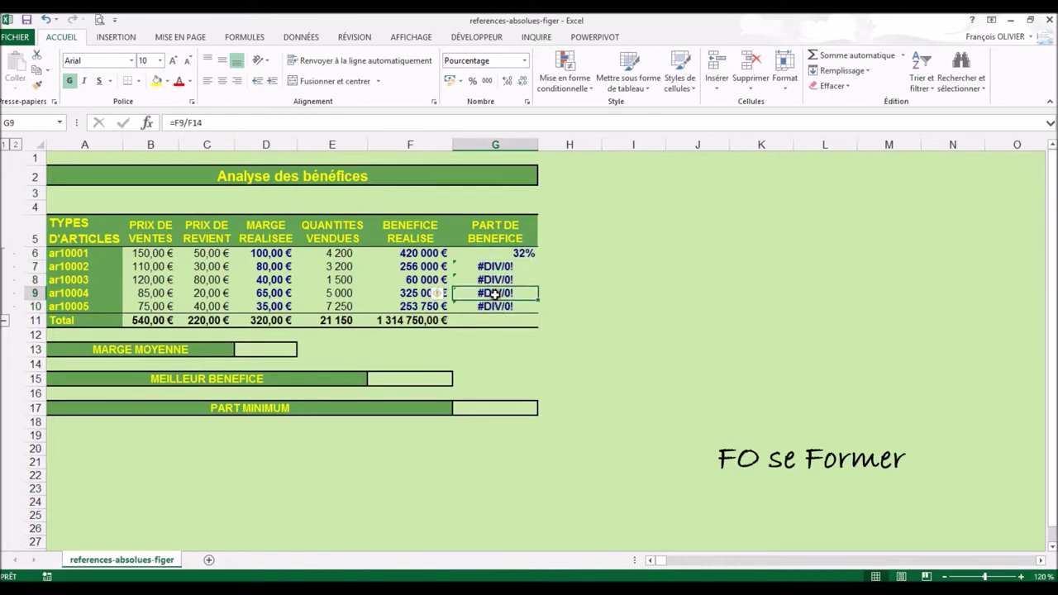
pyautogui.click(496, 306)
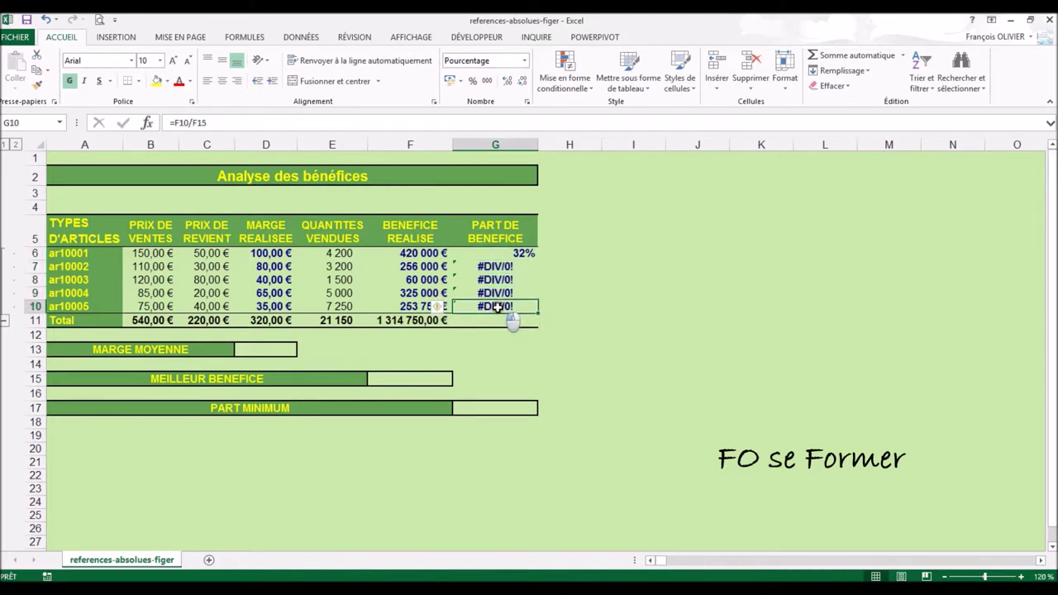
pyautogui.click(471, 266)
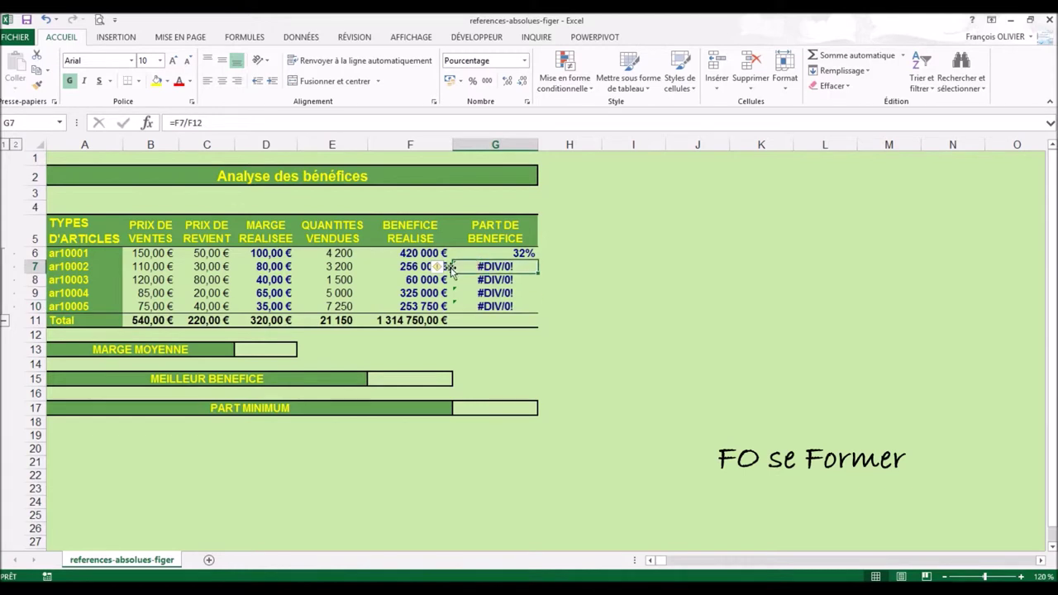
# Correct the G7 formula to divide by F11 instead of F12, showing 19%
pyautogui.moveTo(434, 269)
pyautogui.doubleClick(511, 265)
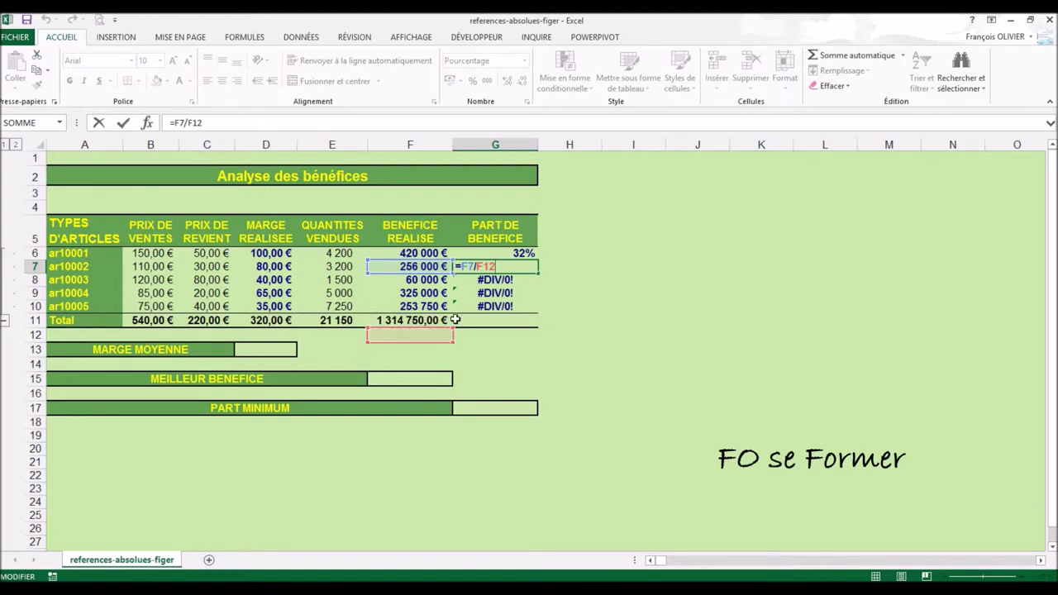
pyautogui.click(512, 265)
pyautogui.press('BackSpace')
pyautogui.write('1')
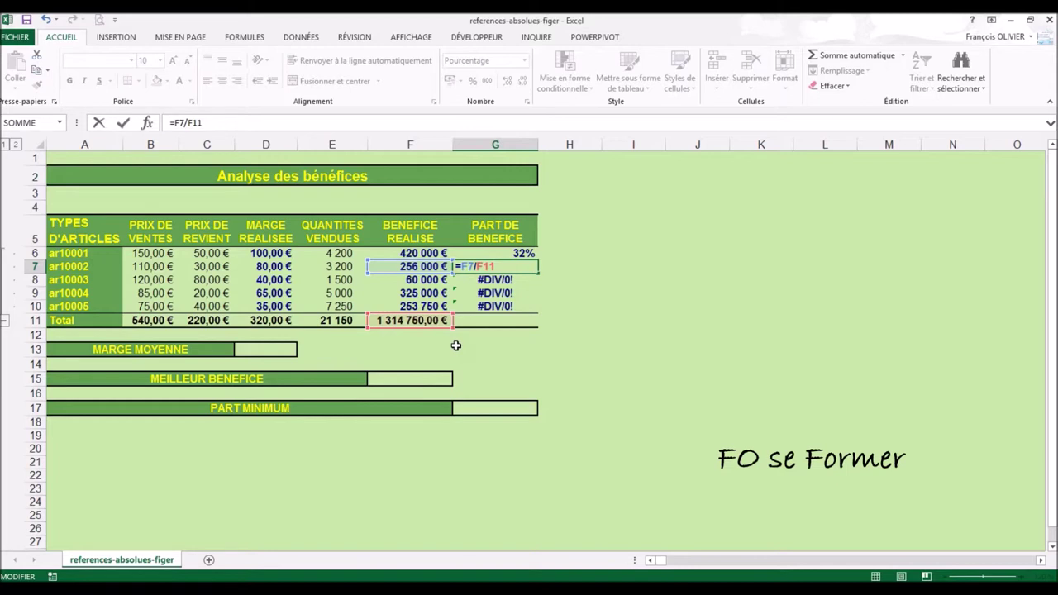
pyautogui.press('Return')
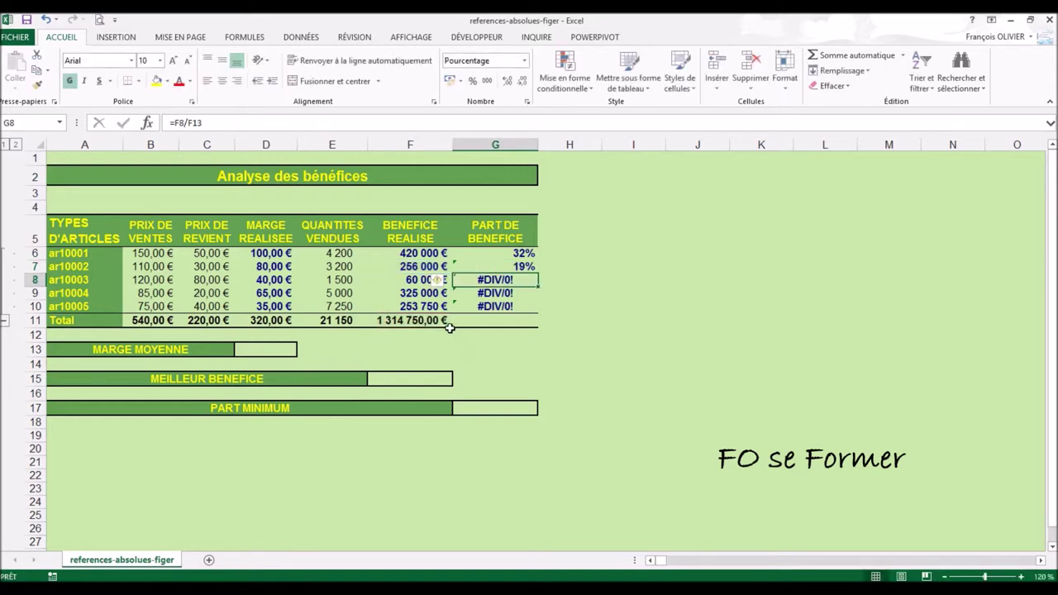
pyautogui.click(518, 266)
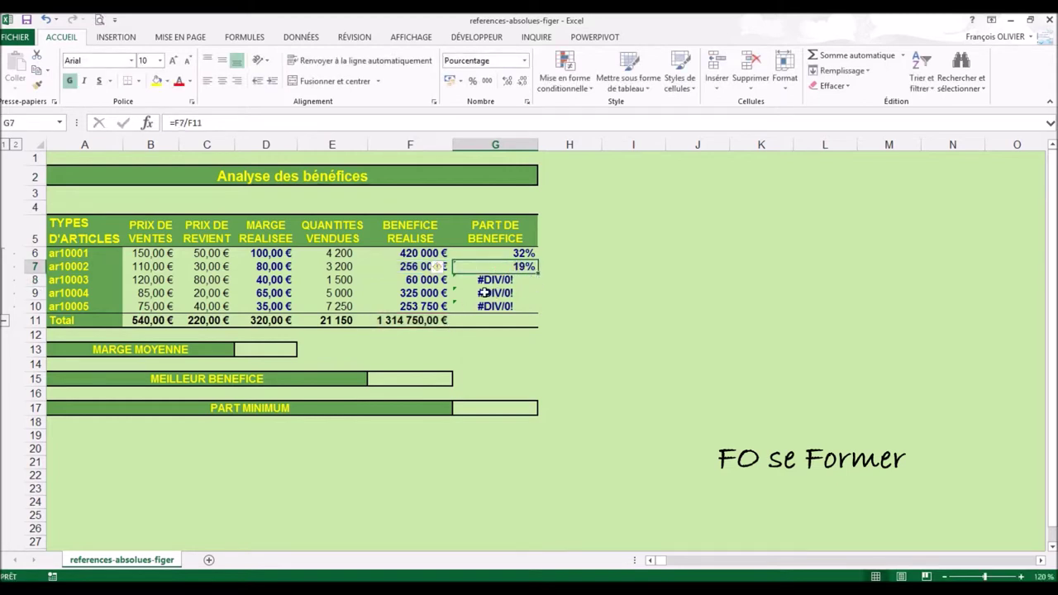
# Undo the edits and refill G6:G10 with =F6/$F$11, giving 32%, 19%, 5%, 25%, 19%
pyautogui.moveTo(438, 271)
pyautogui.click(48, 19)
pyautogui.click(47, 20)
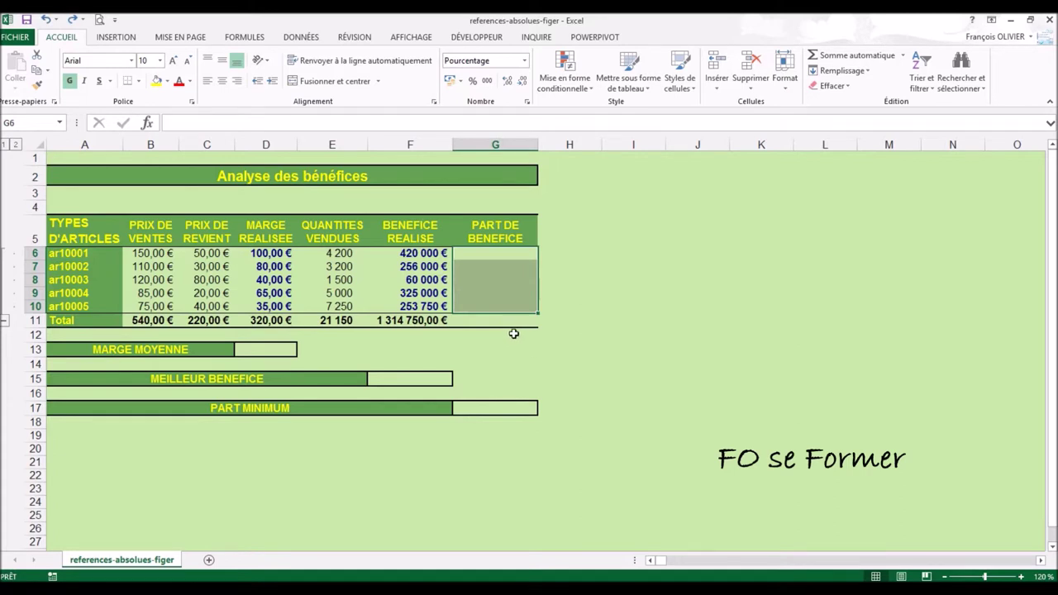
pyautogui.write('=')
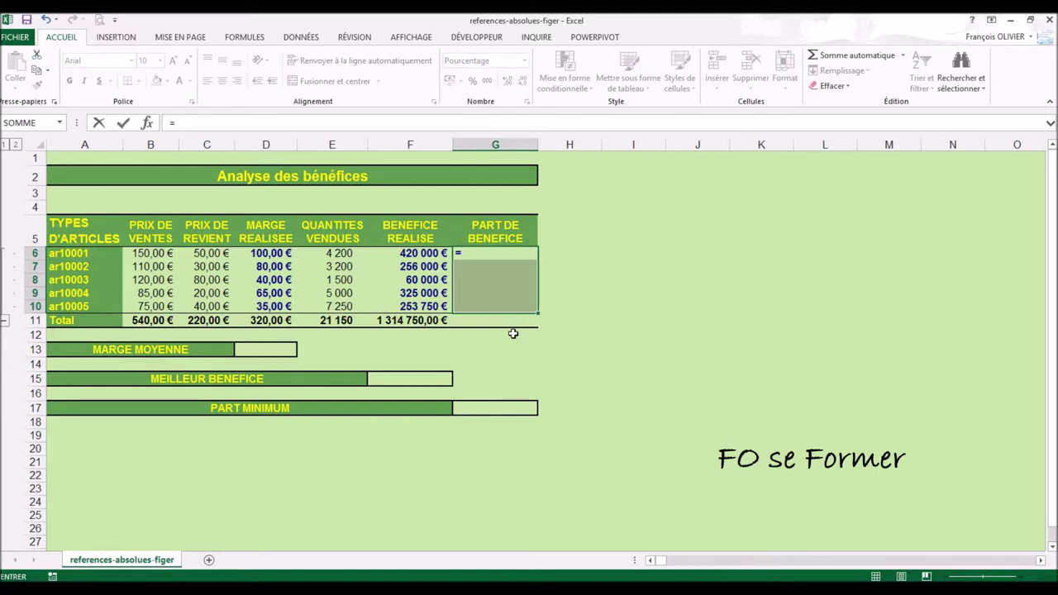
pyautogui.click(426, 253)
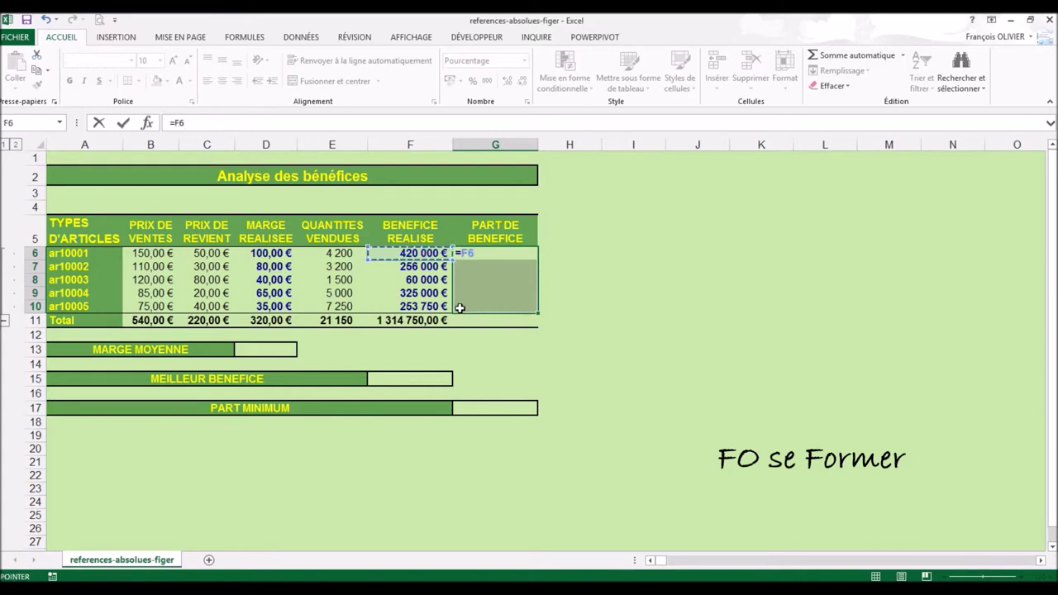
pyautogui.write('/$f')
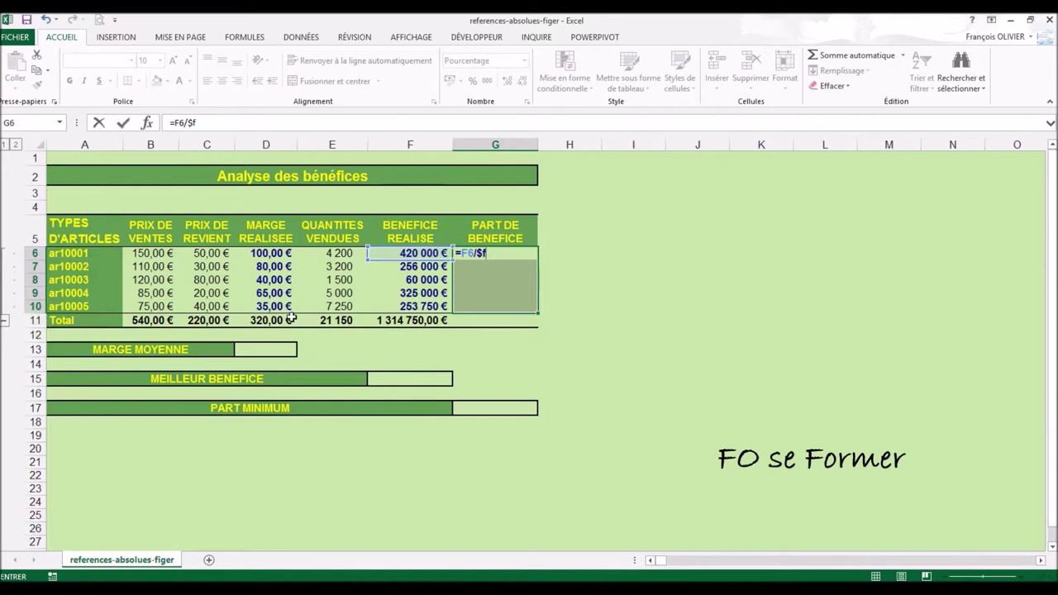
pyautogui.write('$')
pyautogui.write('11')
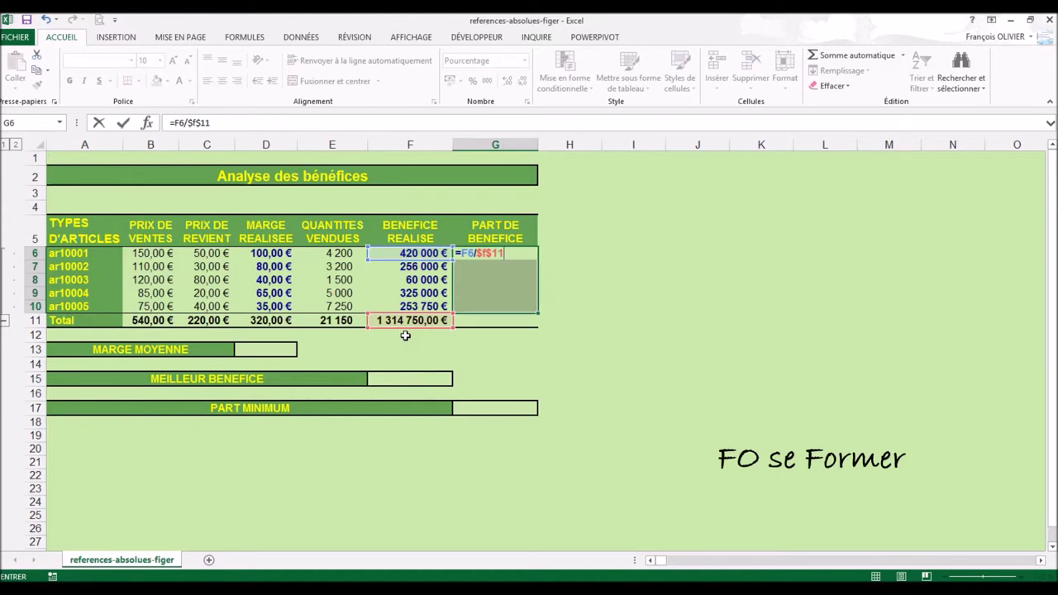
pyautogui.hotkey('ctrl', 'Return')
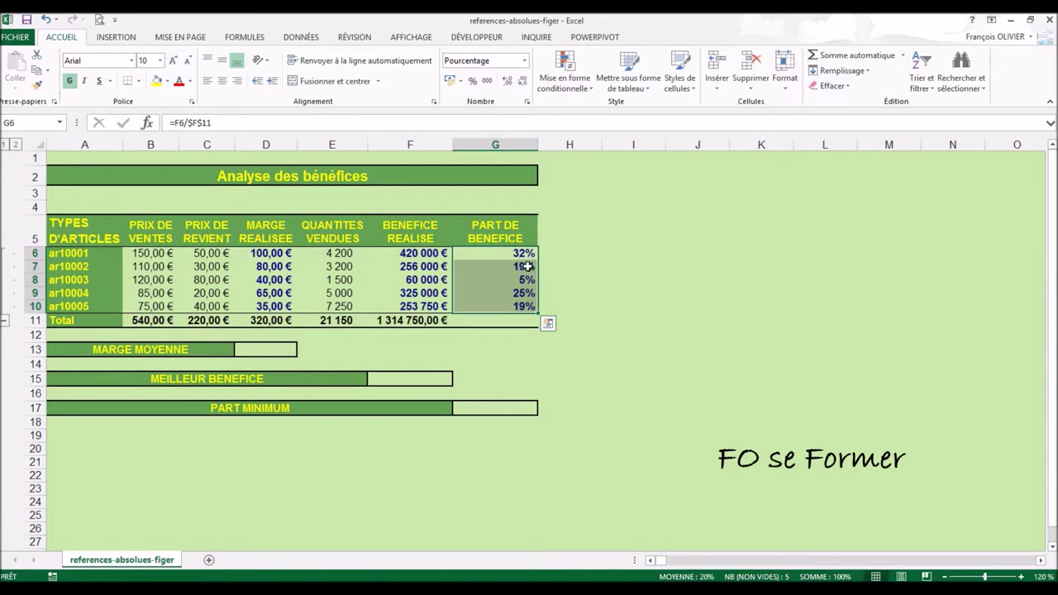
pyautogui.click(505, 266)
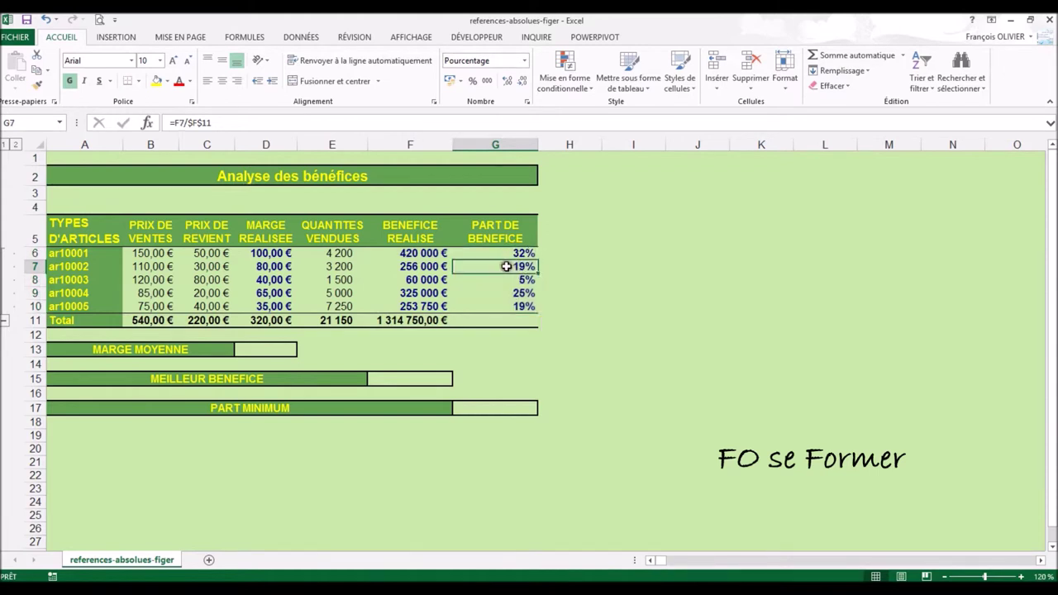
pyautogui.doubleClick(486, 266)
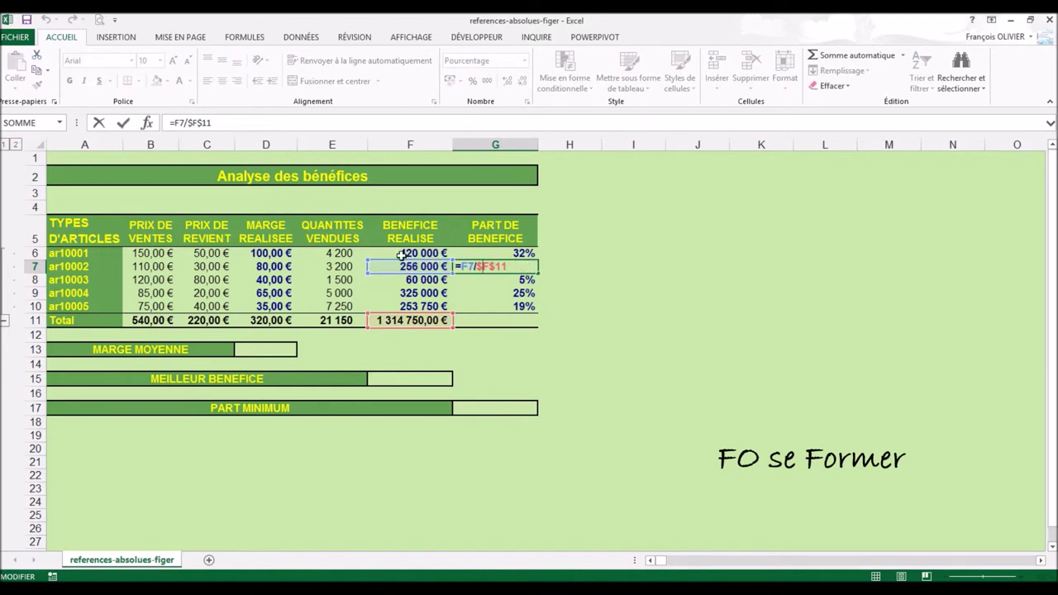
pyautogui.doubleClick(466, 266)
pyautogui.press('Return')
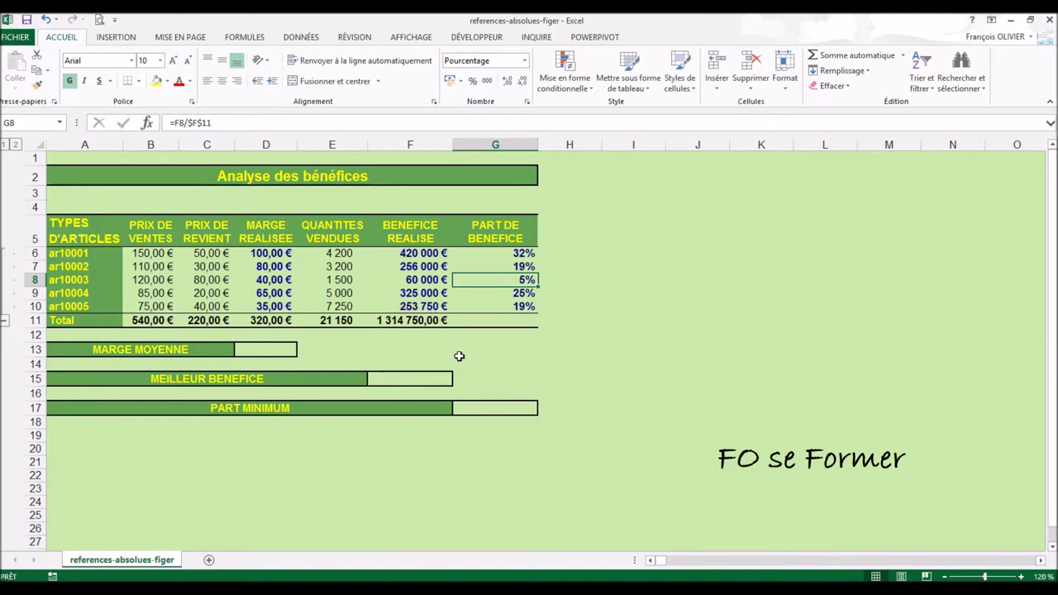
pyautogui.click(512, 323)
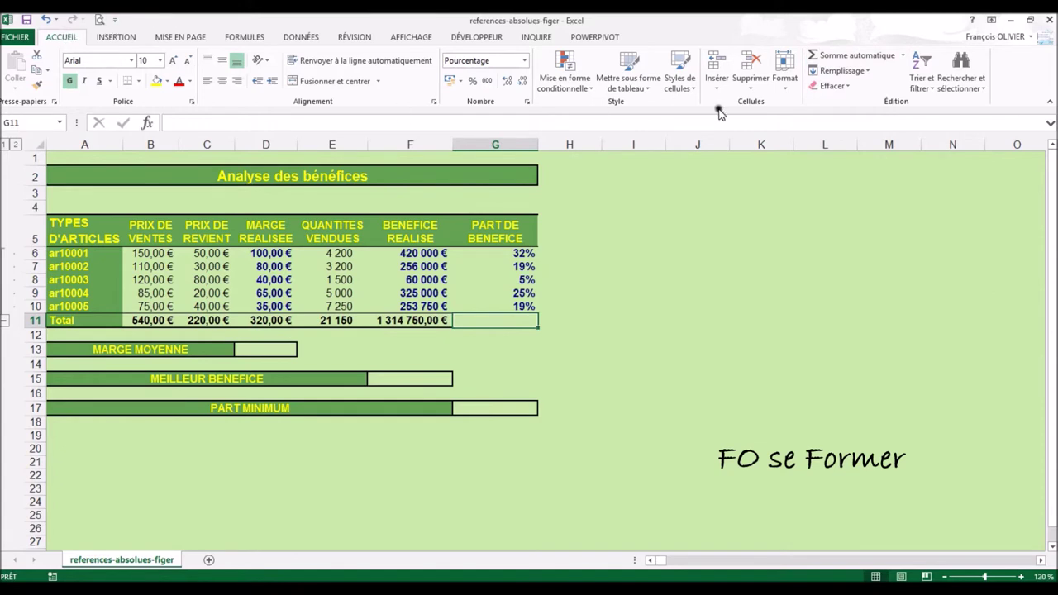
# Total the profit shares in G11 with =SOMME(G6:G10), reaching 100%
pyautogui.click(843, 54)
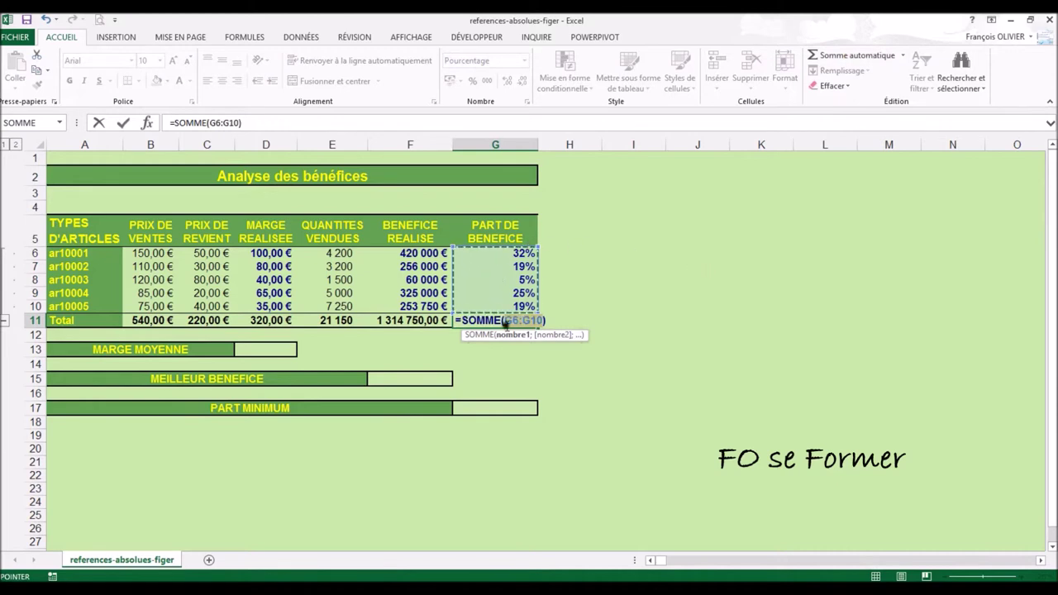
pyautogui.press('Return')
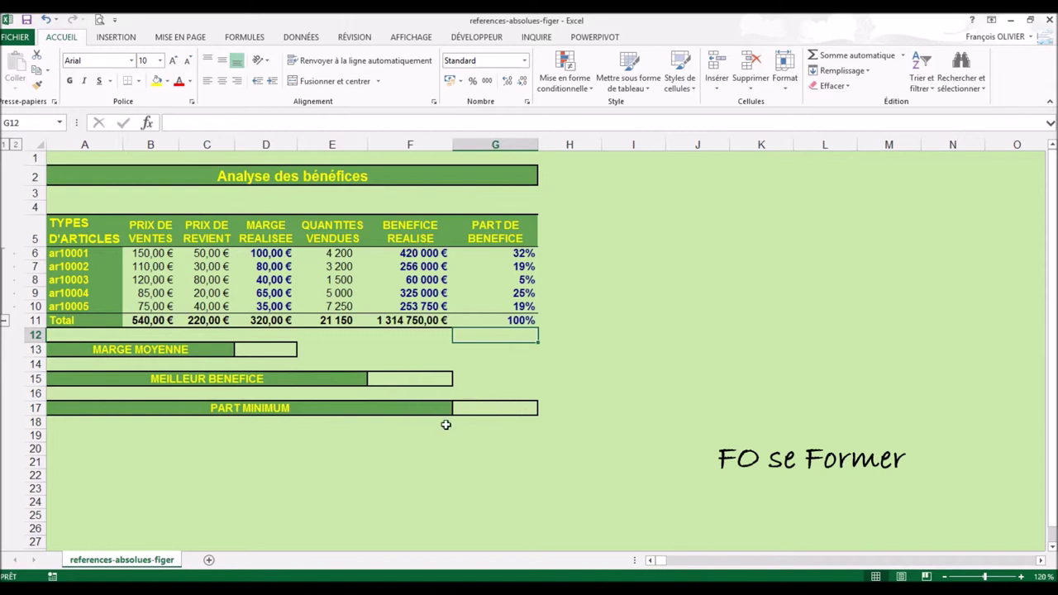
pyautogui.click(267, 350)
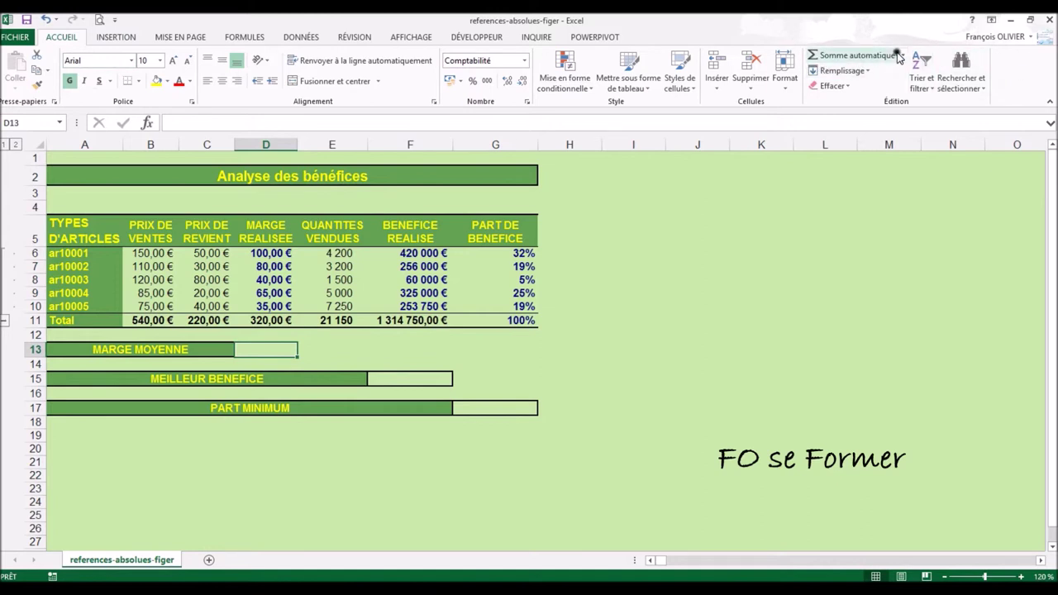
# Average the margins D6:D10 in D13 using Moyenne, giving 64,00 €
pyautogui.click(903, 56)
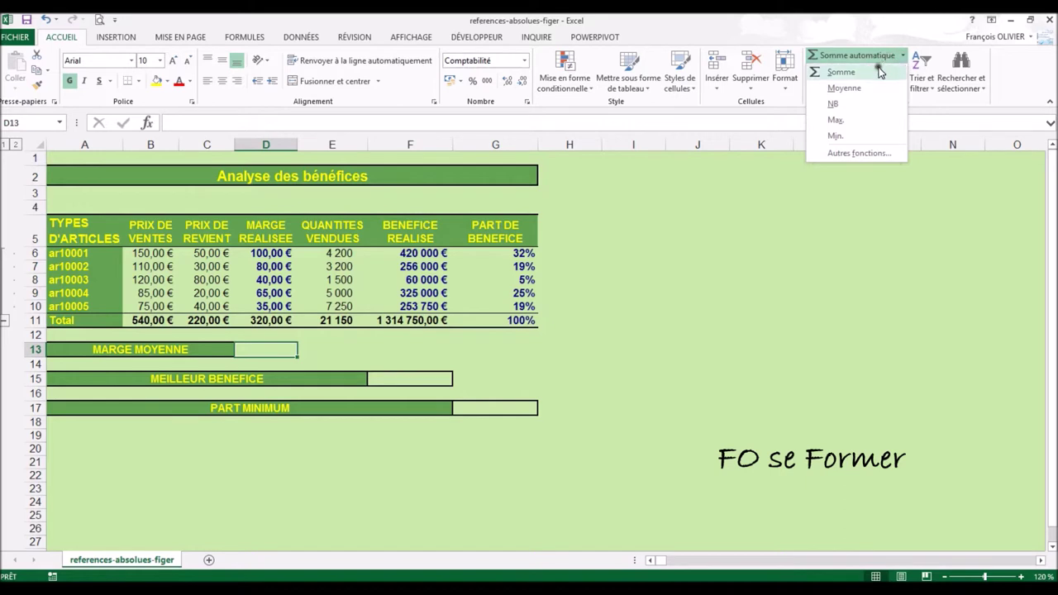
pyautogui.click(871, 86)
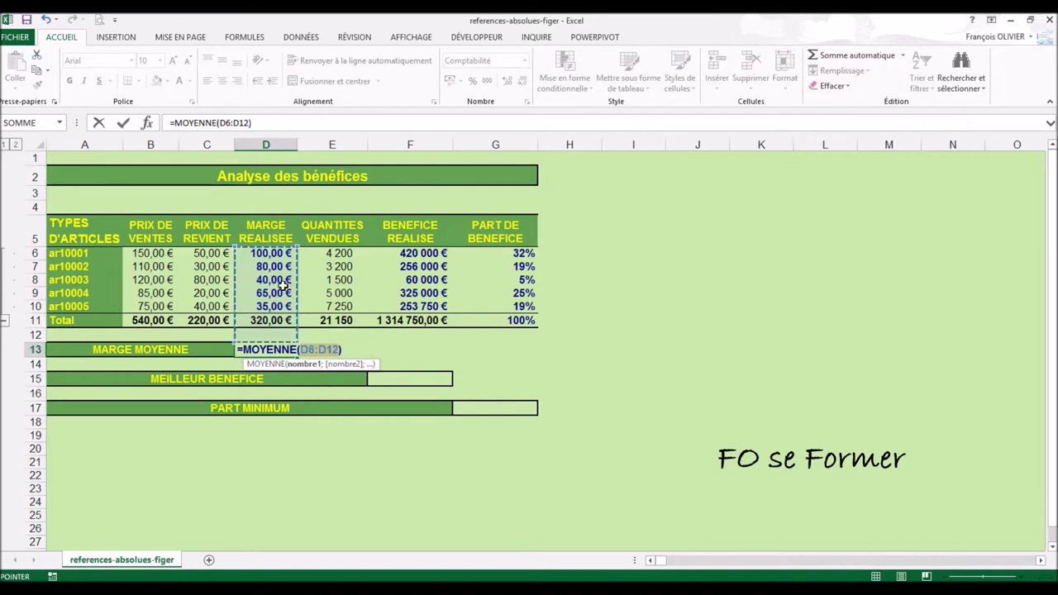
pyautogui.click(264, 257)
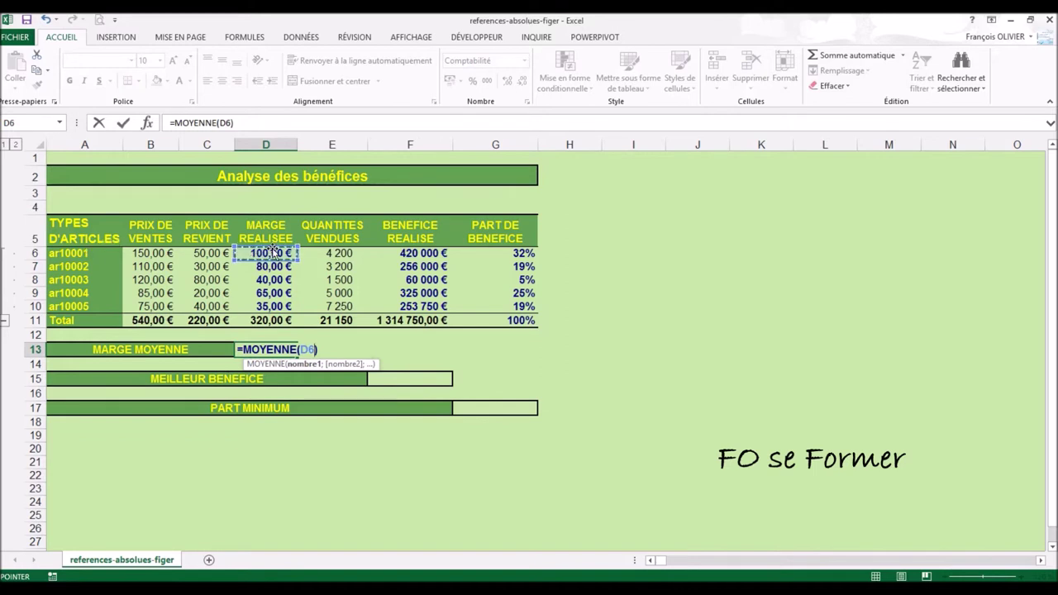
pyautogui.moveTo(272, 254); pyautogui.dragTo(277, 306)
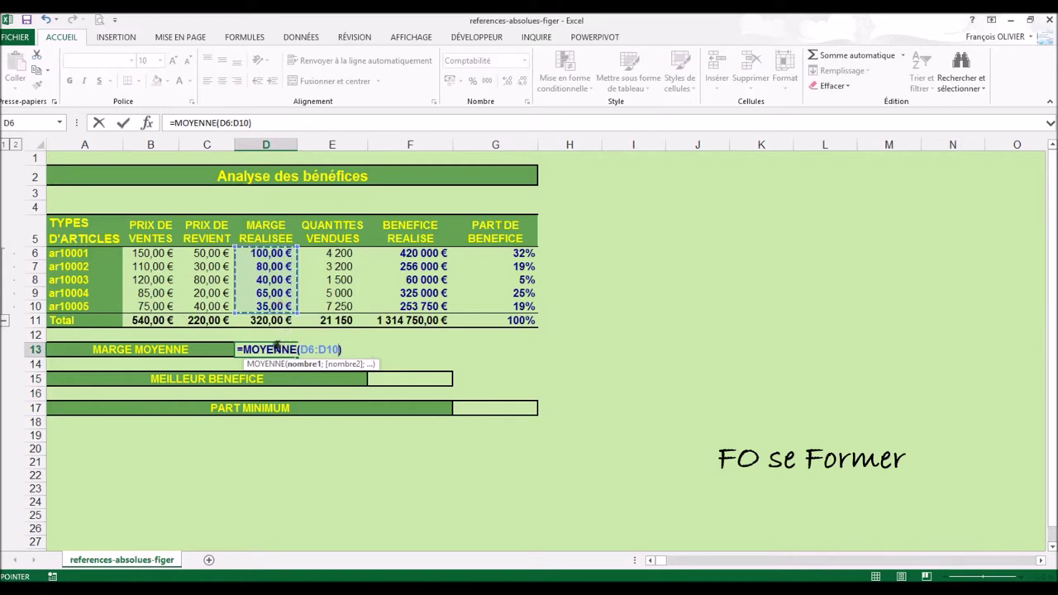
pyautogui.press('Return')
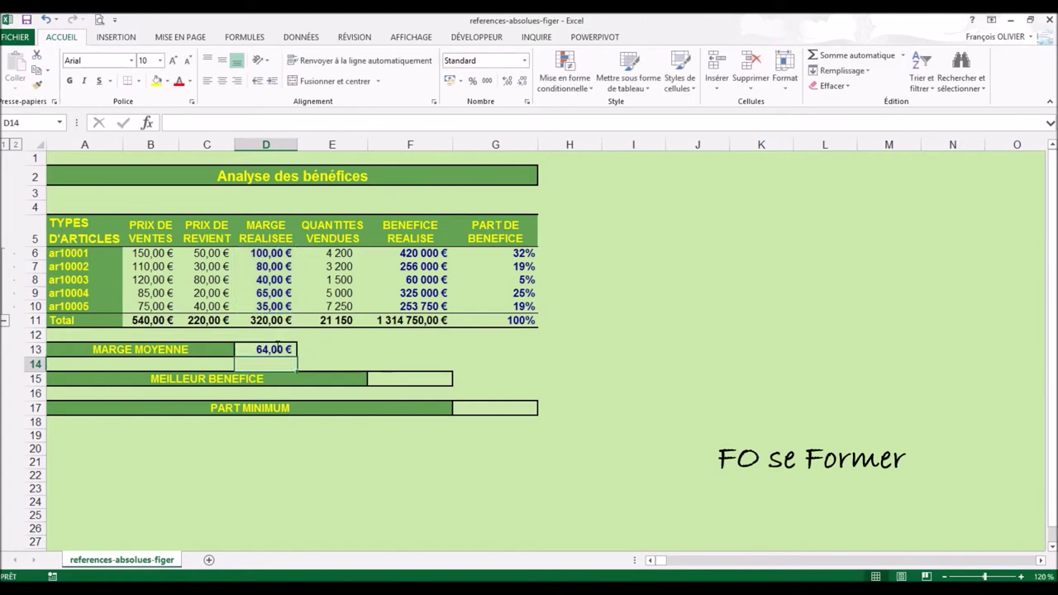
pyautogui.click(385, 379)
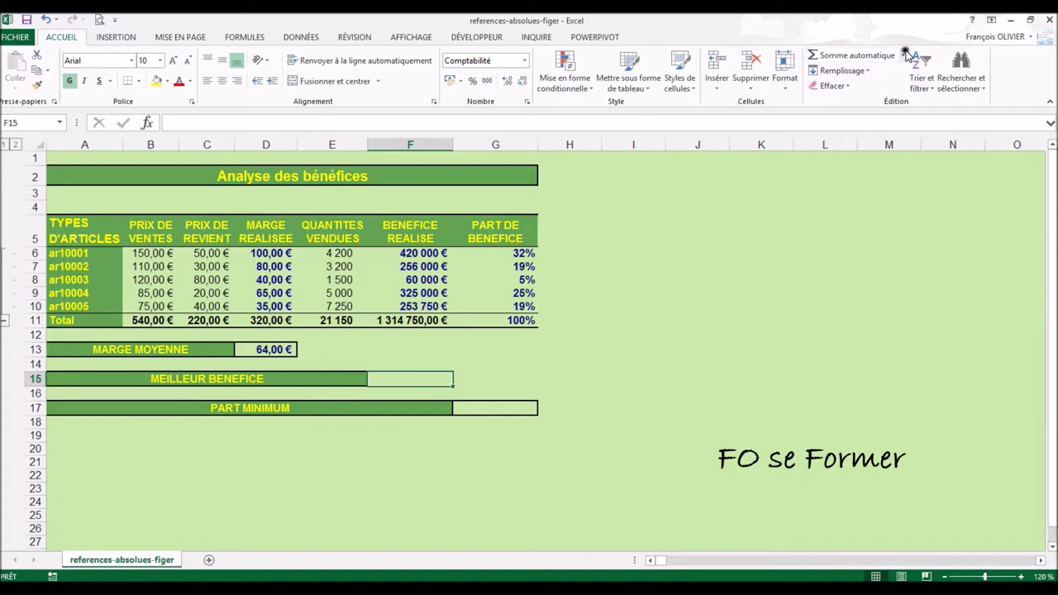
# Put =MAX(F6:F10) in F15 to show the best profit, 420 000 €
pyautogui.click(900, 56)
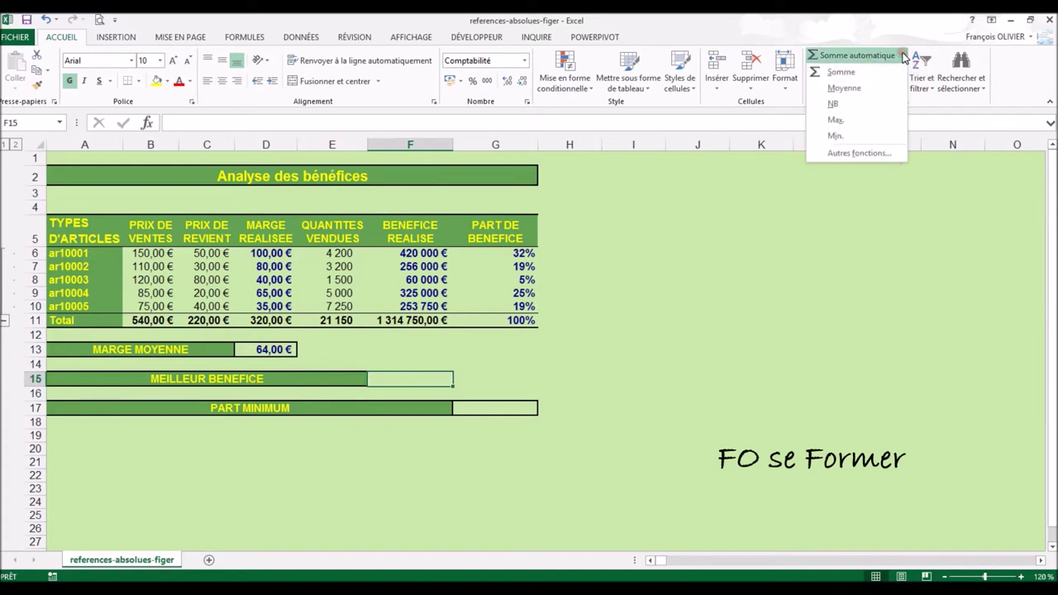
pyautogui.click(846, 120)
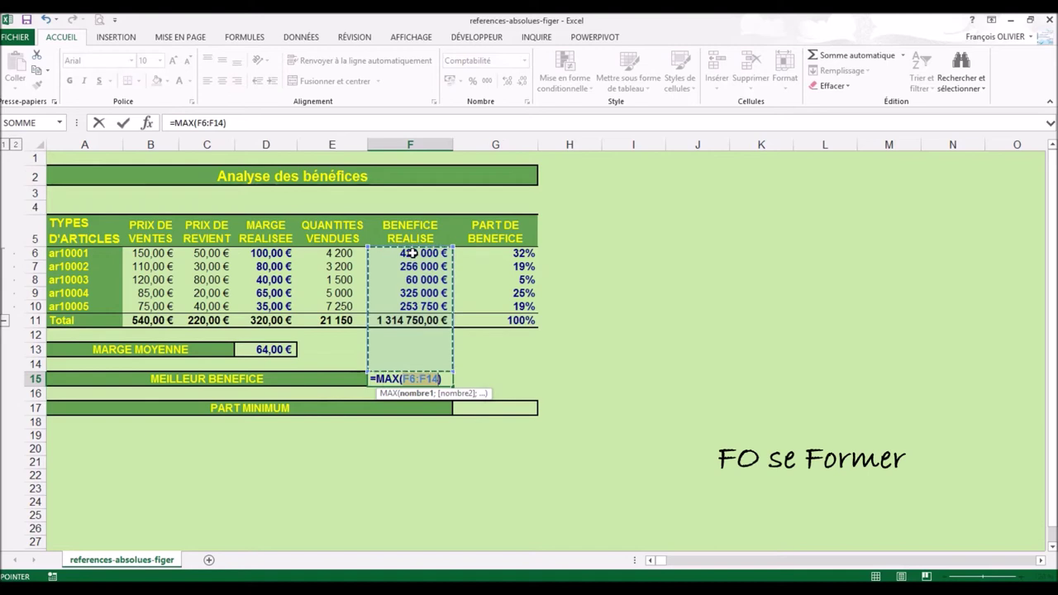
pyautogui.click(410, 254)
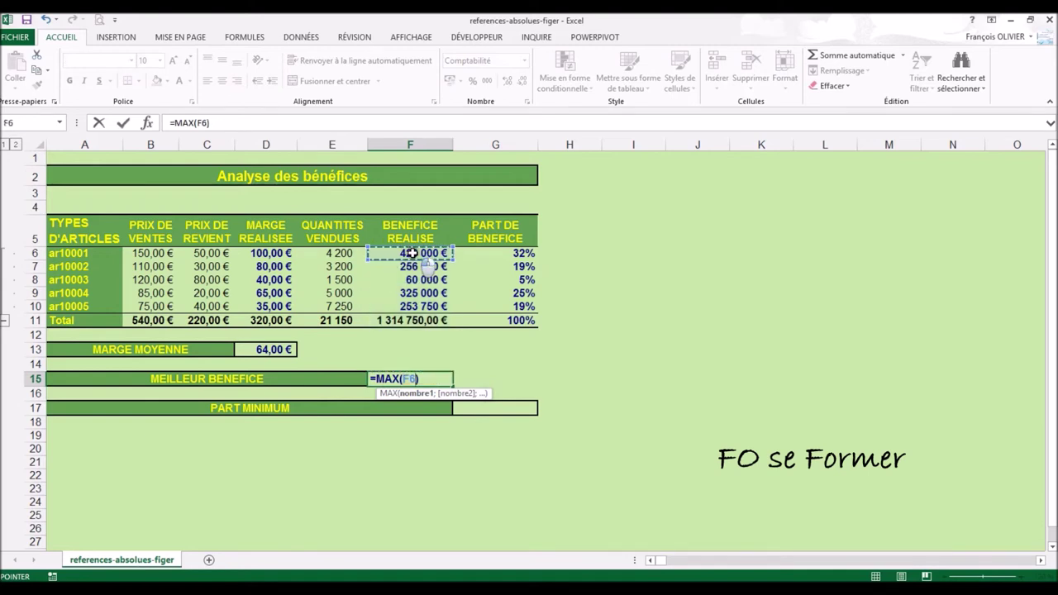
pyautogui.moveTo(411, 255); pyautogui.dragTo(414, 305)
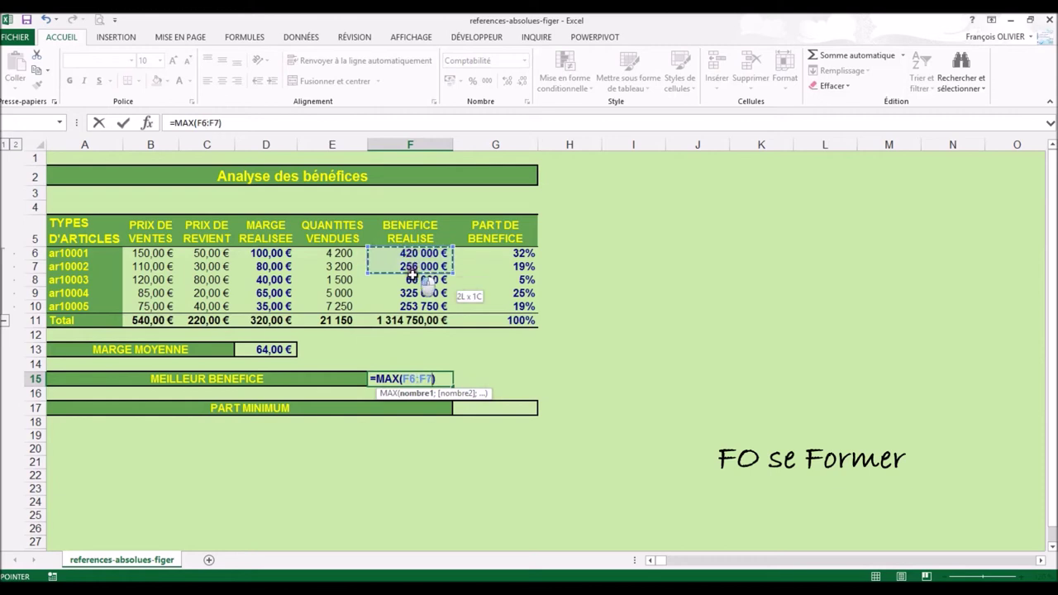
pyautogui.moveTo(414, 306); pyautogui.dragTo(414, 307)
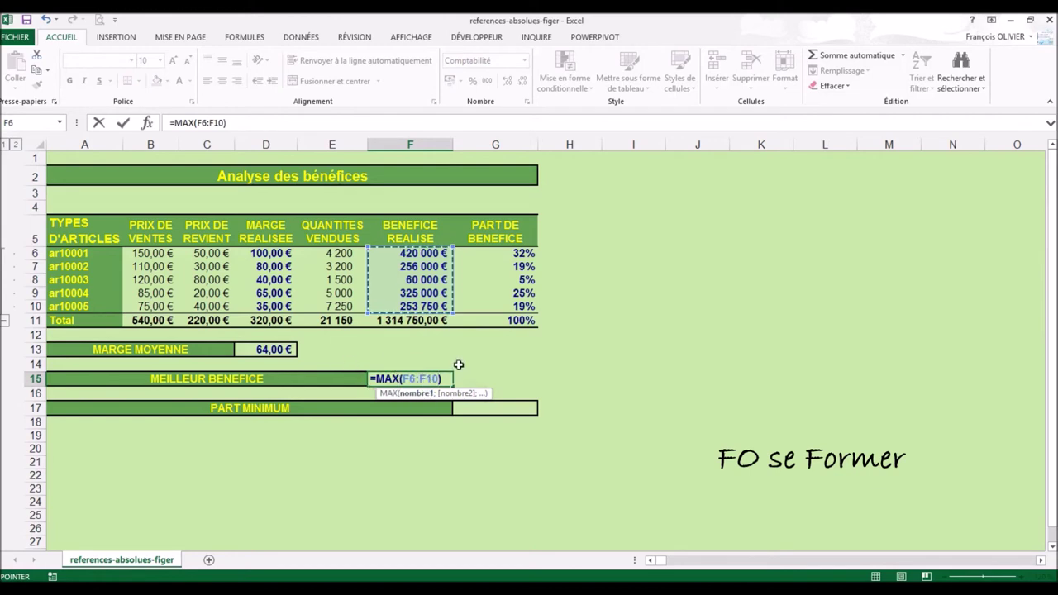
pyautogui.press('Return')
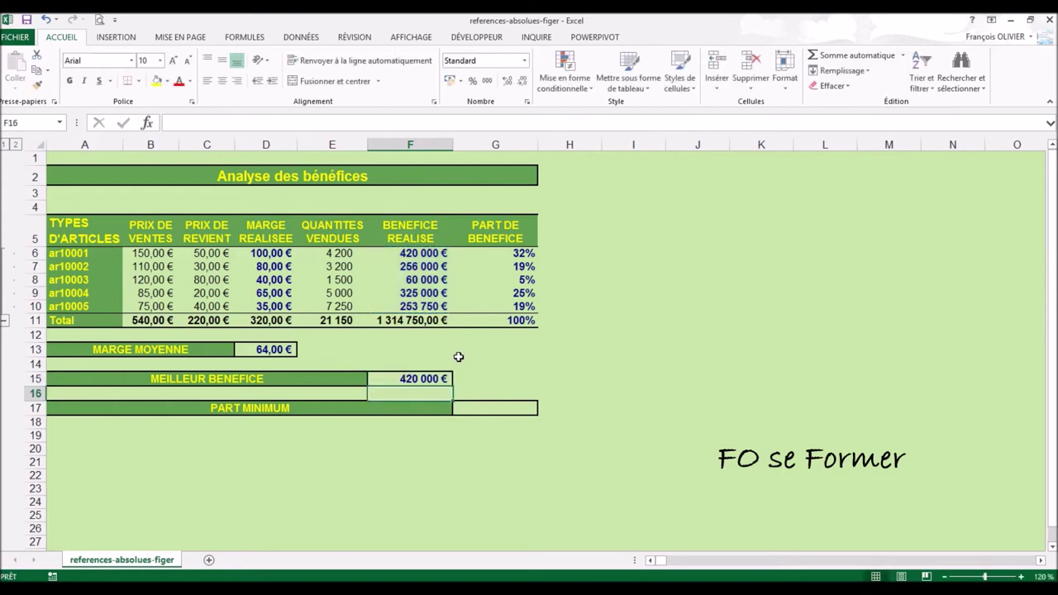
pyautogui.click(499, 406)
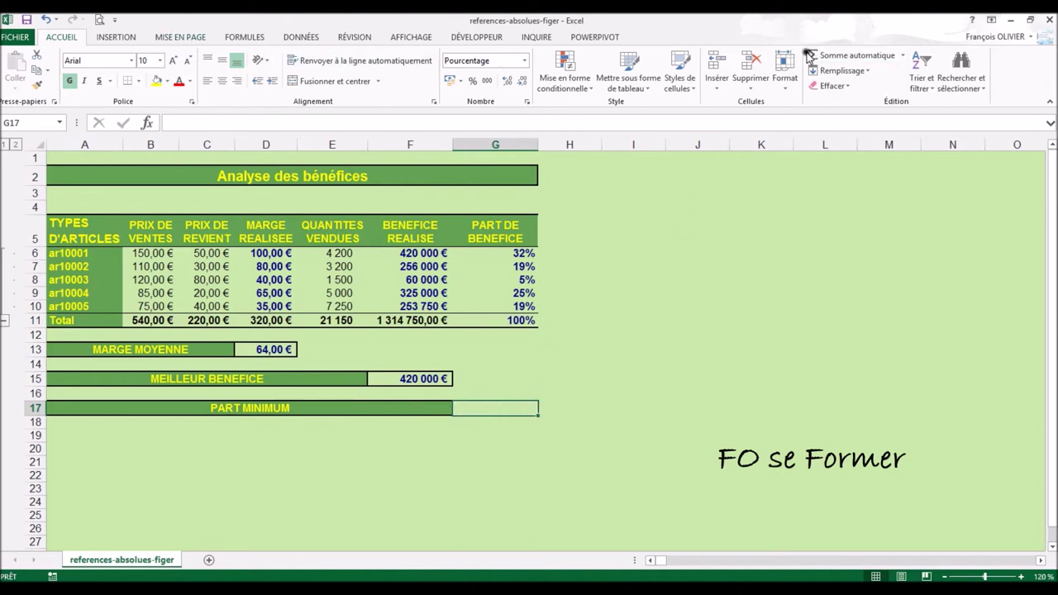
# Put =MIN(G6:G10) in G17 to show the smallest profit share, 5%
pyautogui.click(902, 56)
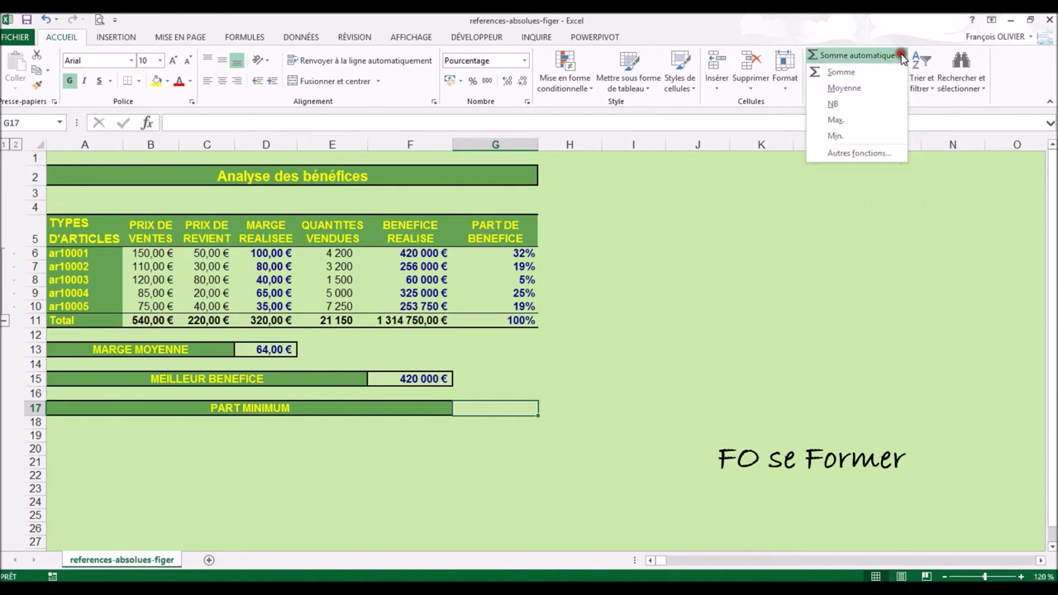
pyautogui.click(874, 135)
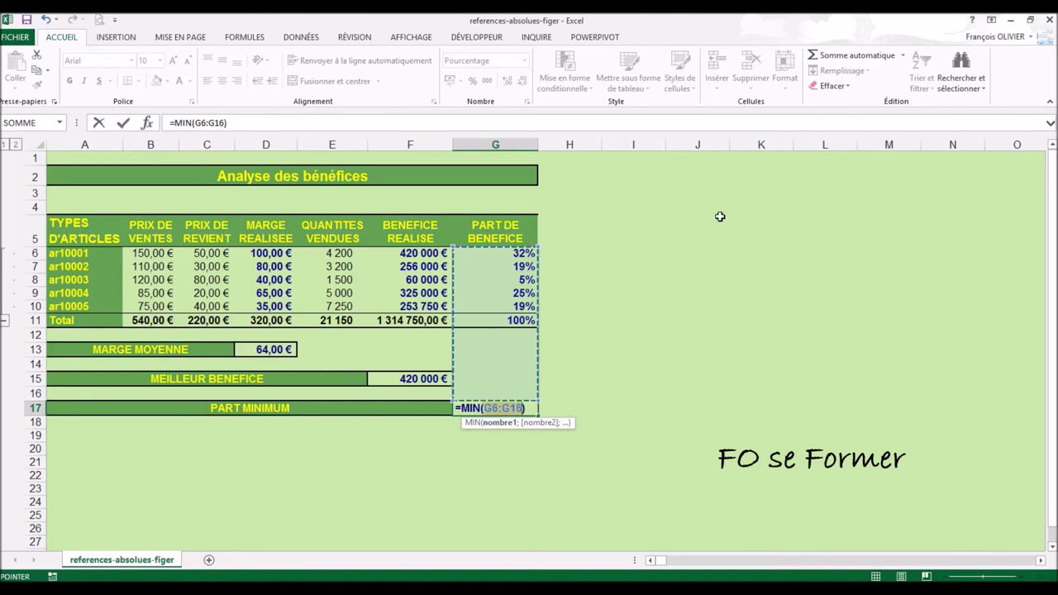
pyautogui.click(499, 256)
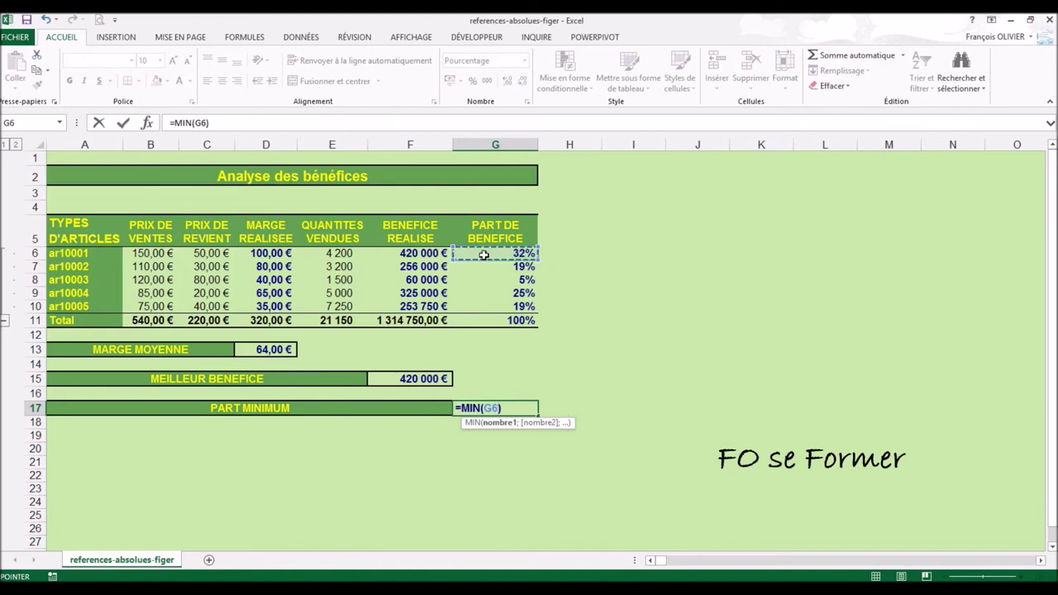
pyautogui.moveTo(483, 254); pyautogui.dragTo(484, 304)
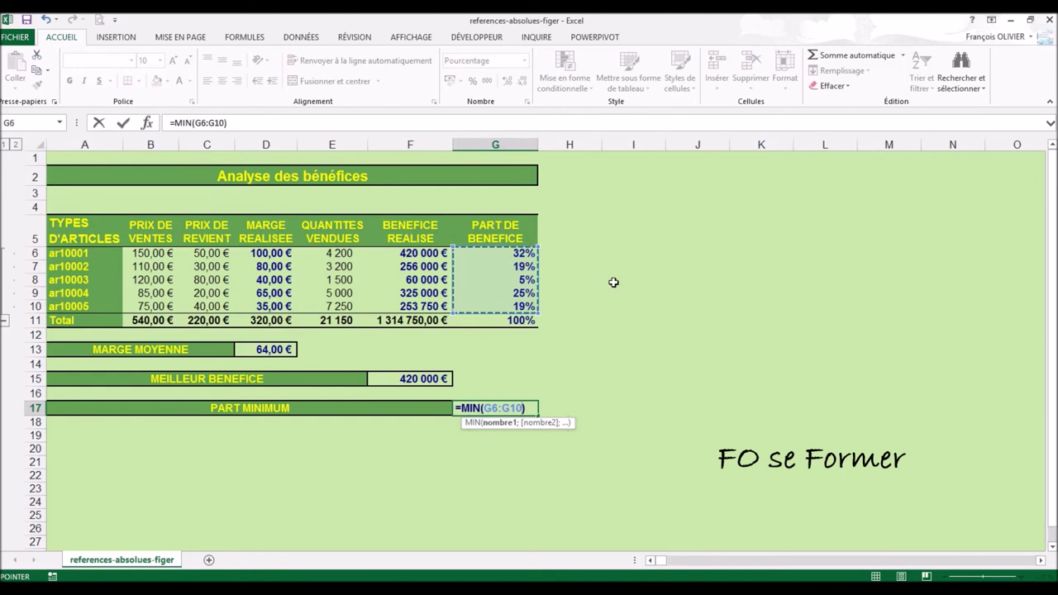
pyautogui.press('Return')
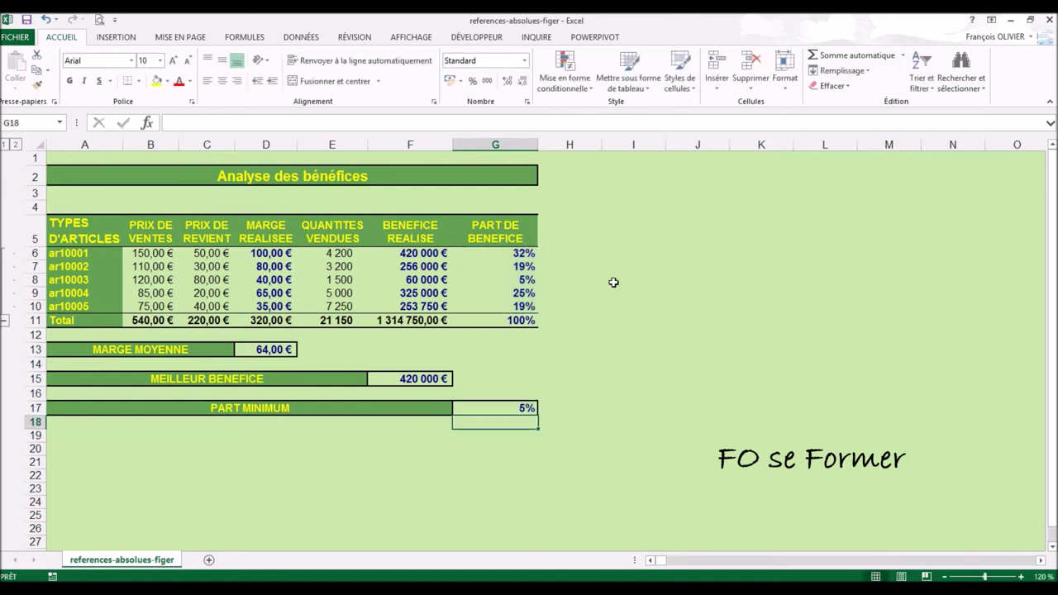